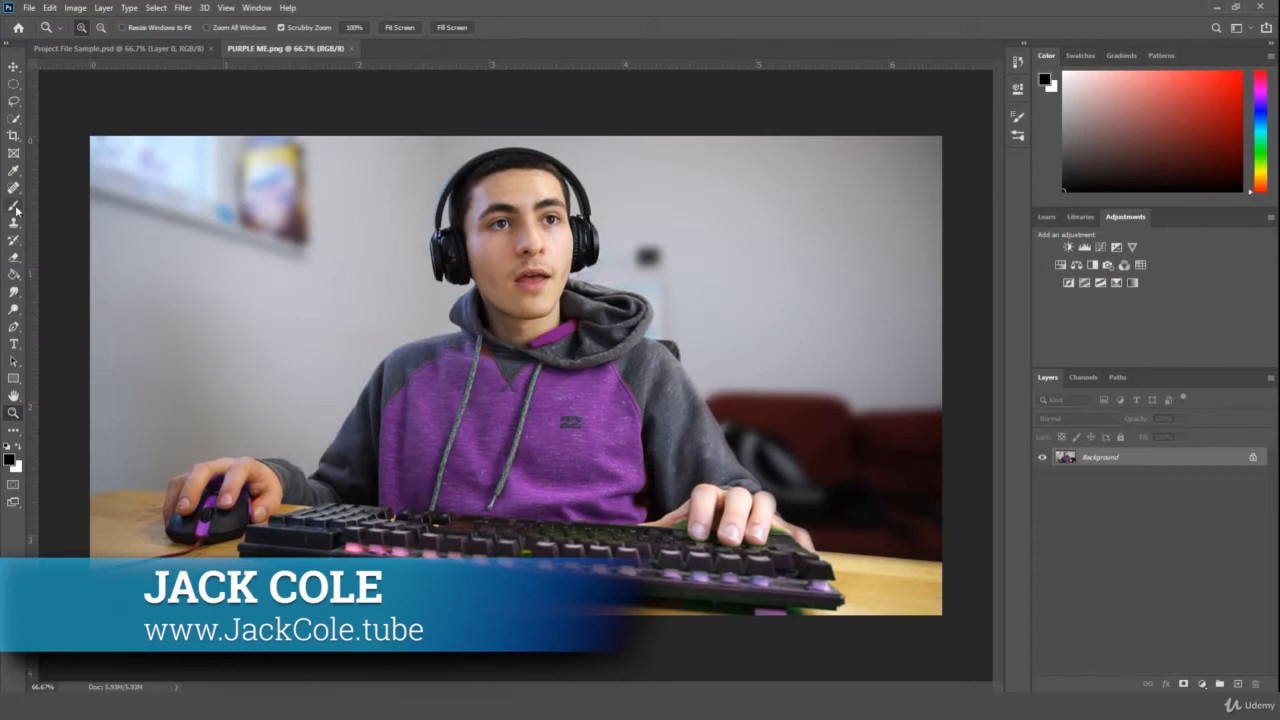
Step: Open the Project File Sample.psd document and make the Brush tool active
left_click(15, 208)
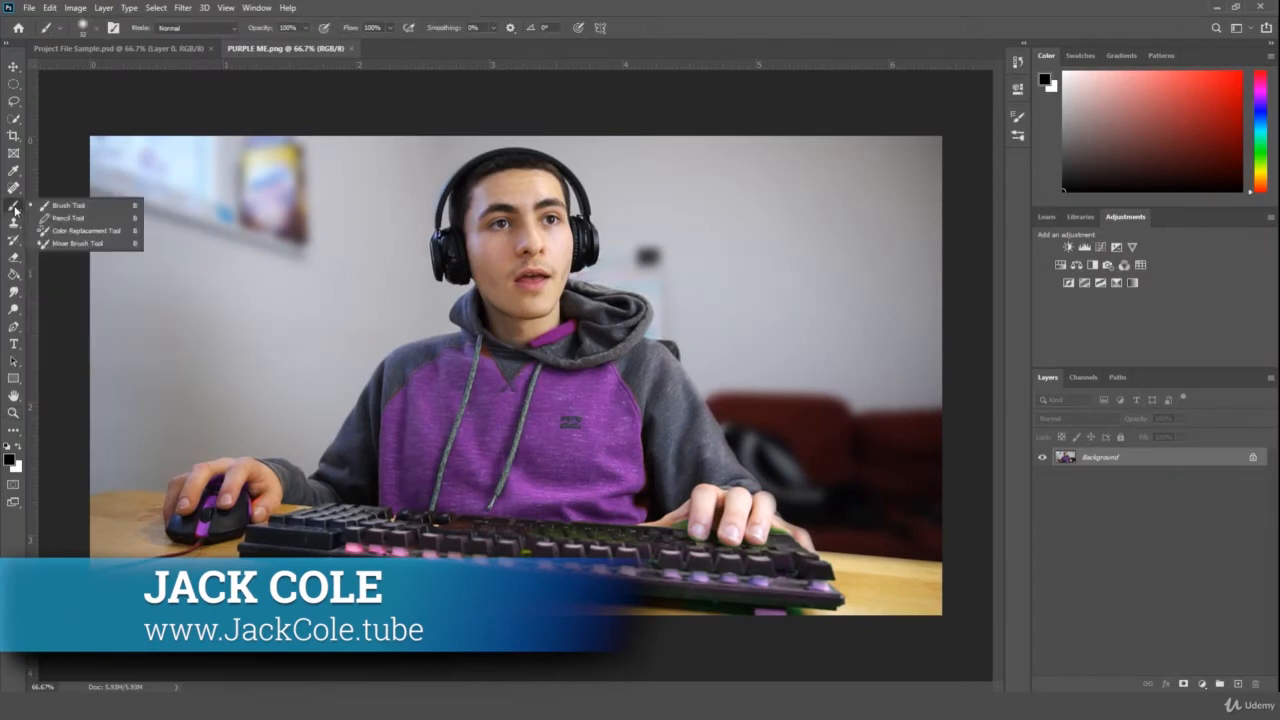
left_click(77, 208)
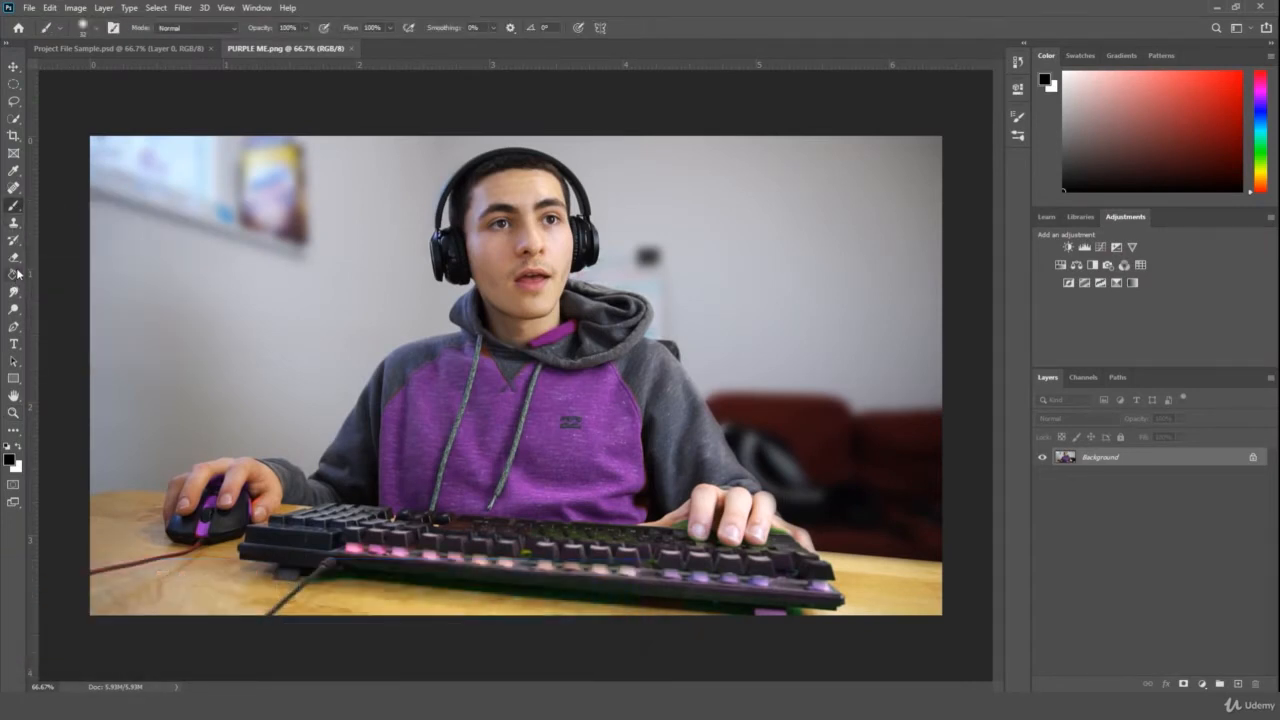
left_click_drag(14, 257, 66, 262)
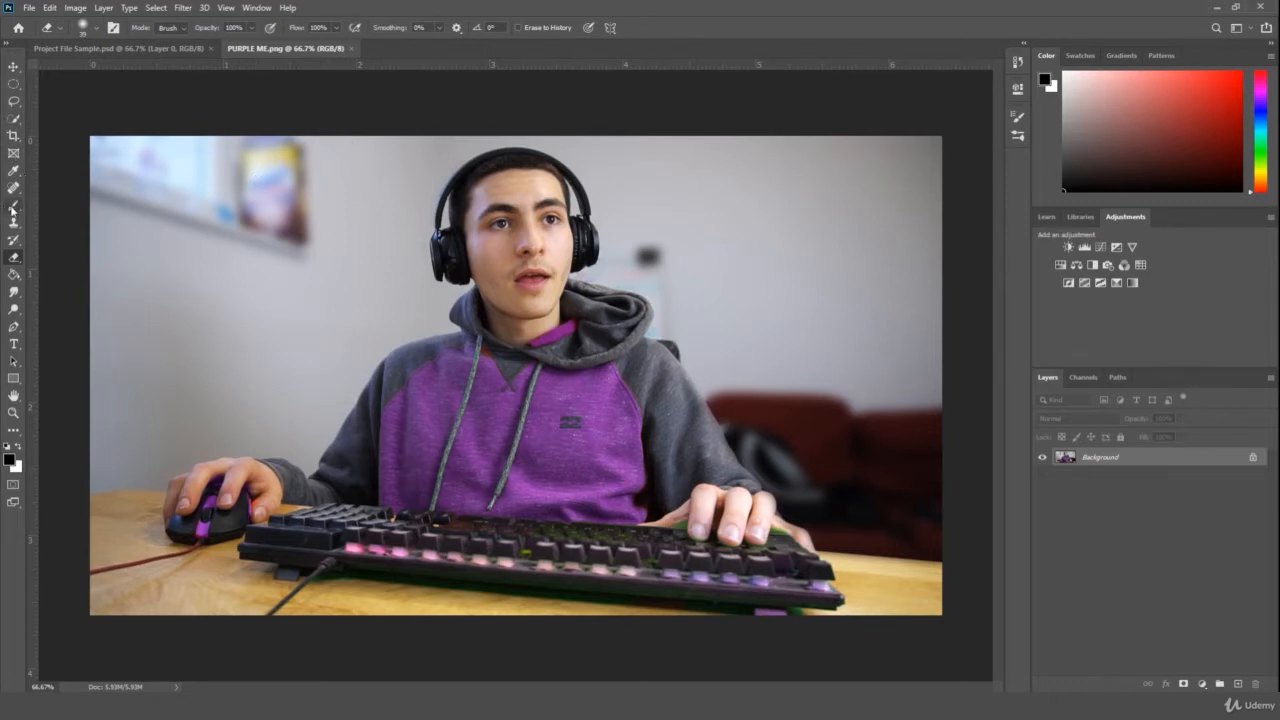
left_click_drag(12, 208, 52, 206)
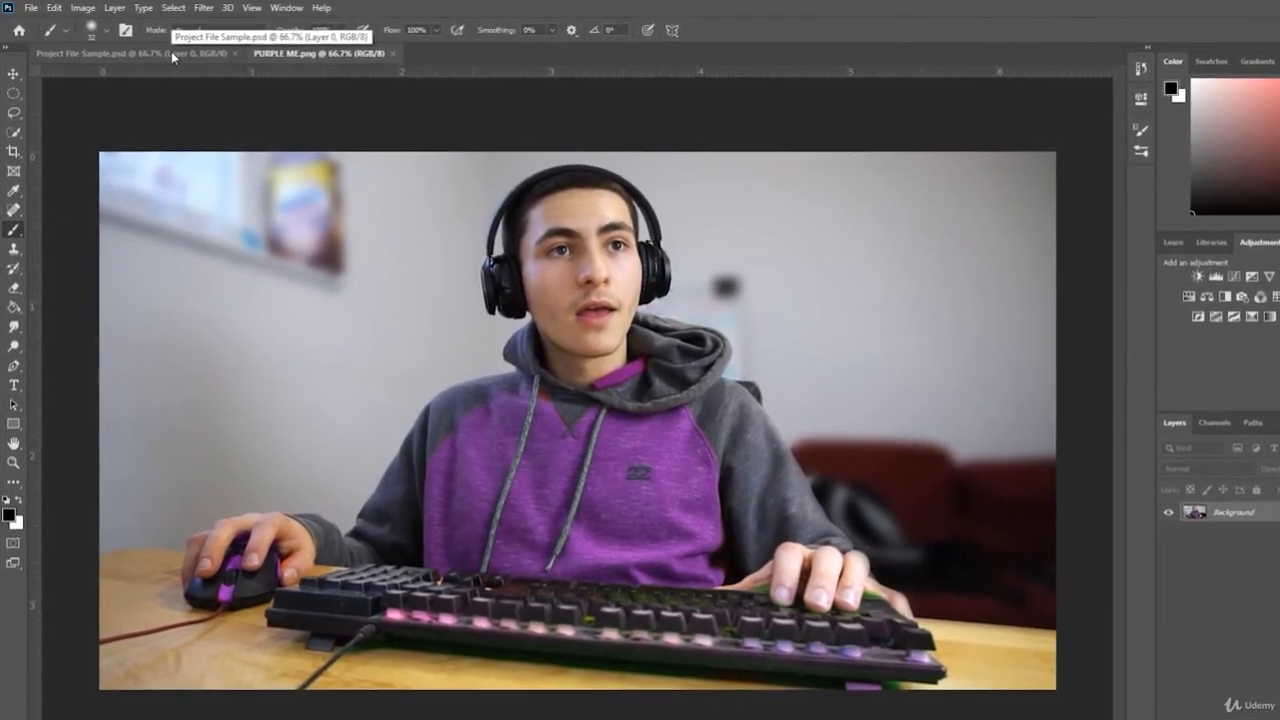
left_click(164, 52)
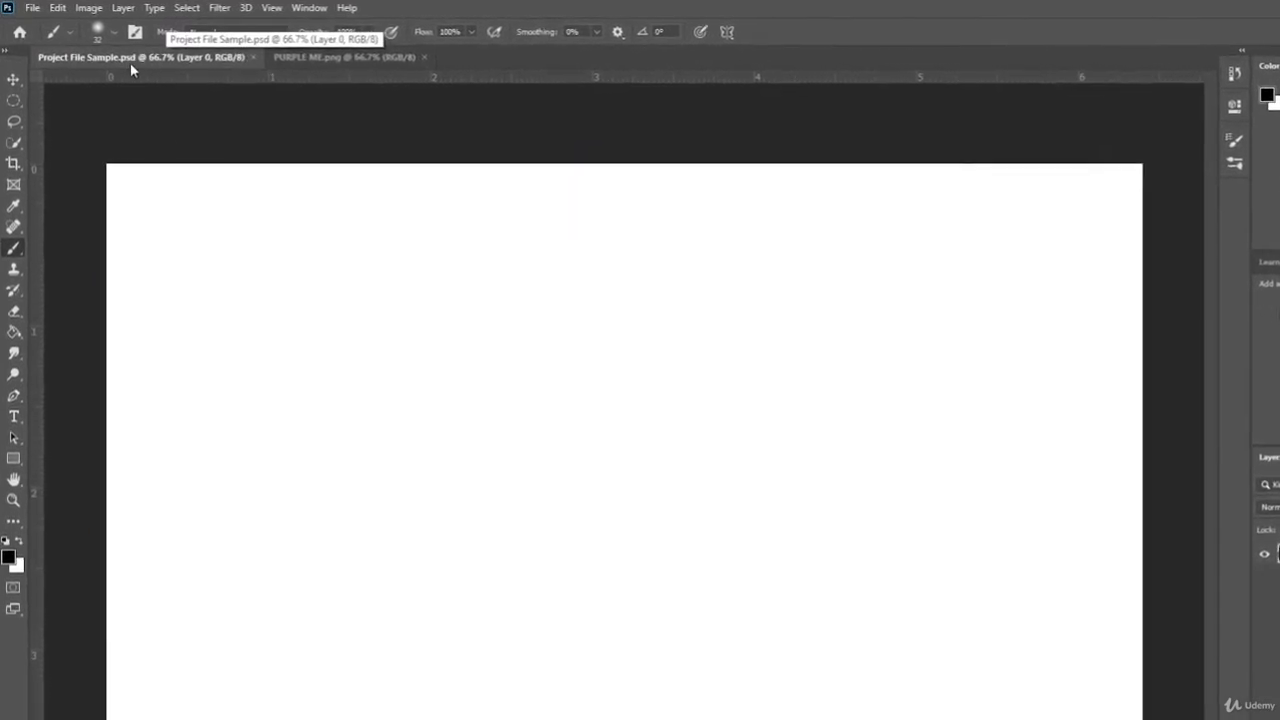
right_click(13, 254)
left_click(75, 255)
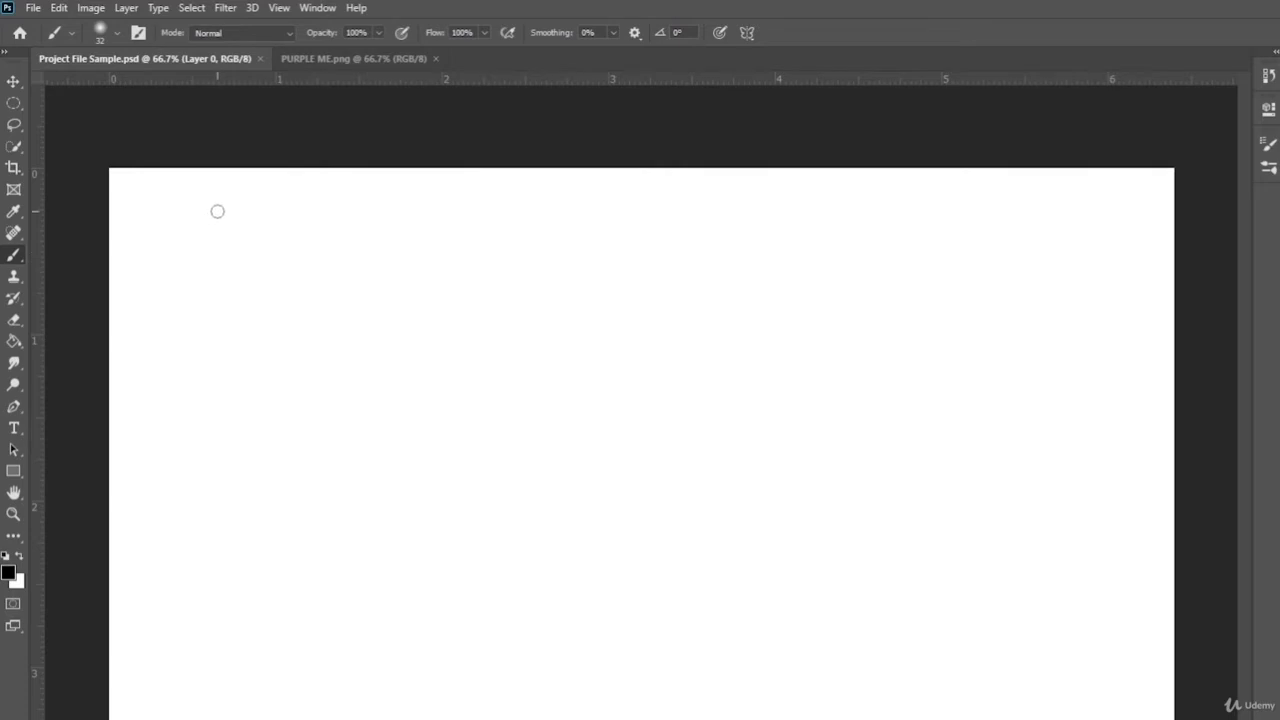
Step: Paint a four-letter first name in black across the upper canvas with a 102 px Soft Round brush
left_click(108, 38)
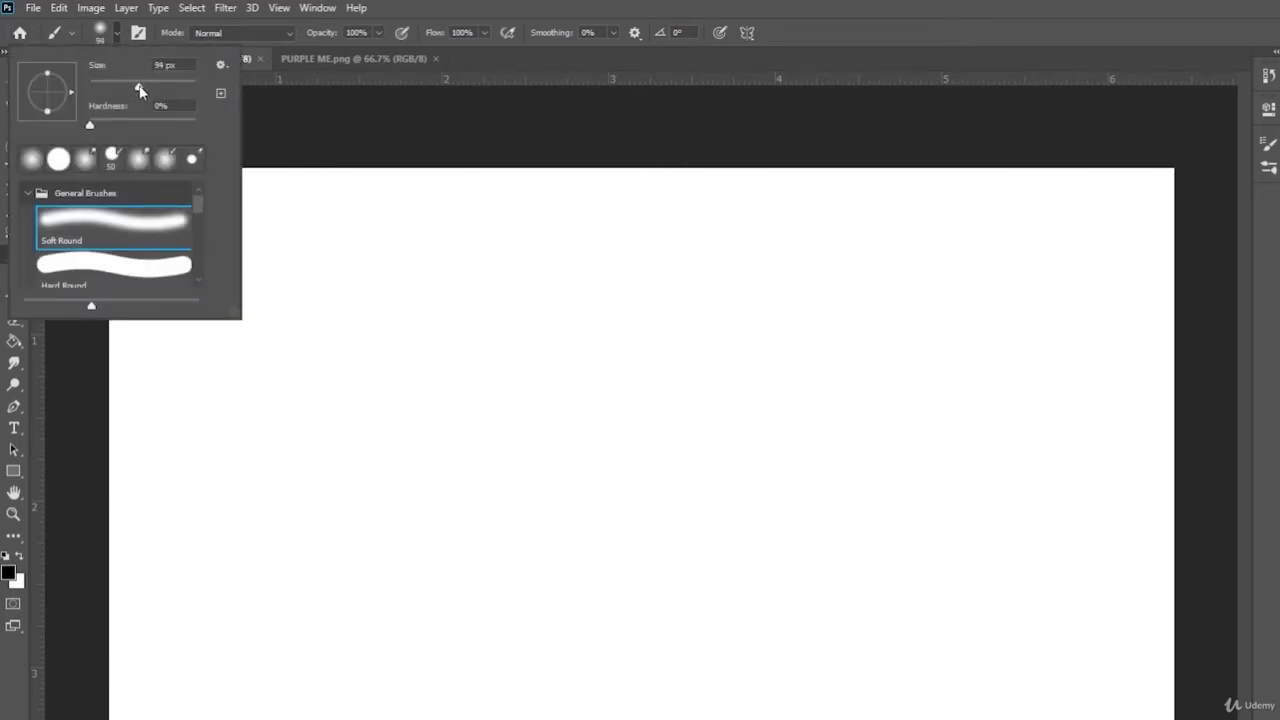
left_click_drag(335, 260, 520, 261)
left_click_drag(425, 250, 420, 338)
left_click_drag(401, 397, 265, 378)
mouse_move(522, 462)
left_mouse_down()
mouse_move(602, 288)
mouse_move(666, 440)
left_mouse_up()
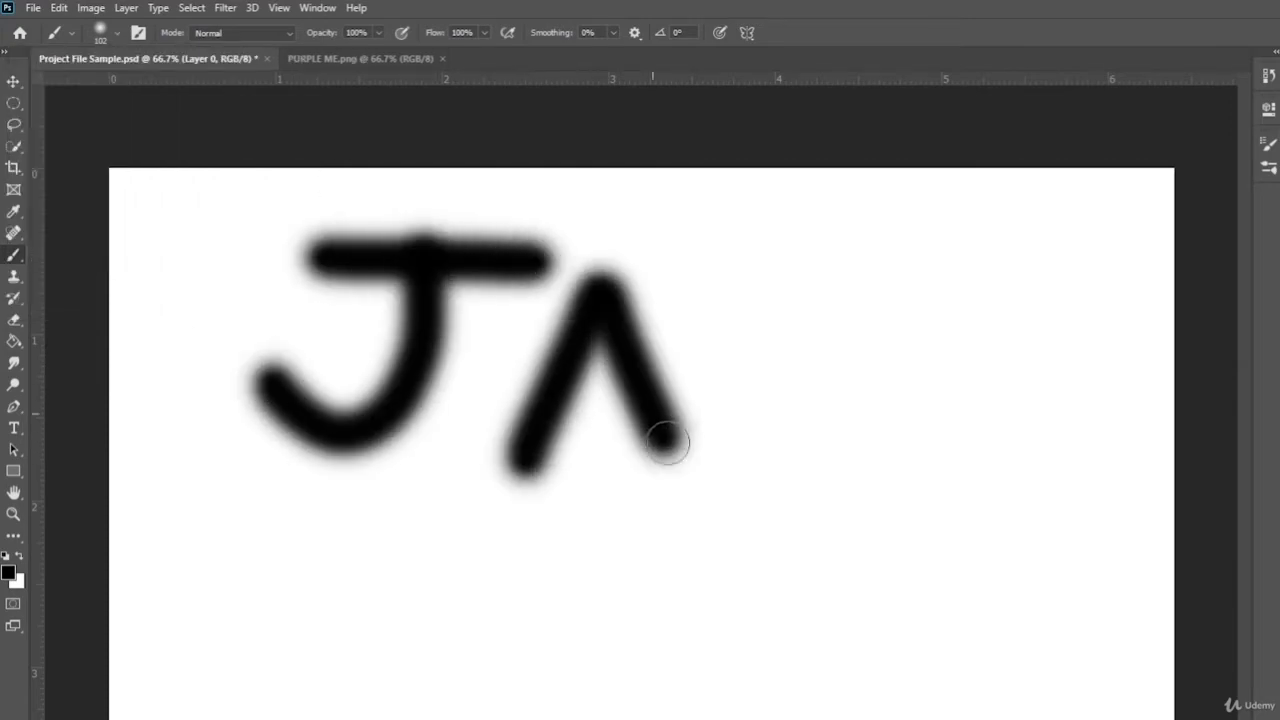
left_click_drag(555, 390, 760, 372)
left_click_drag(915, 300, 850, 480)
left_click_drag(1008, 182, 1105, 475)
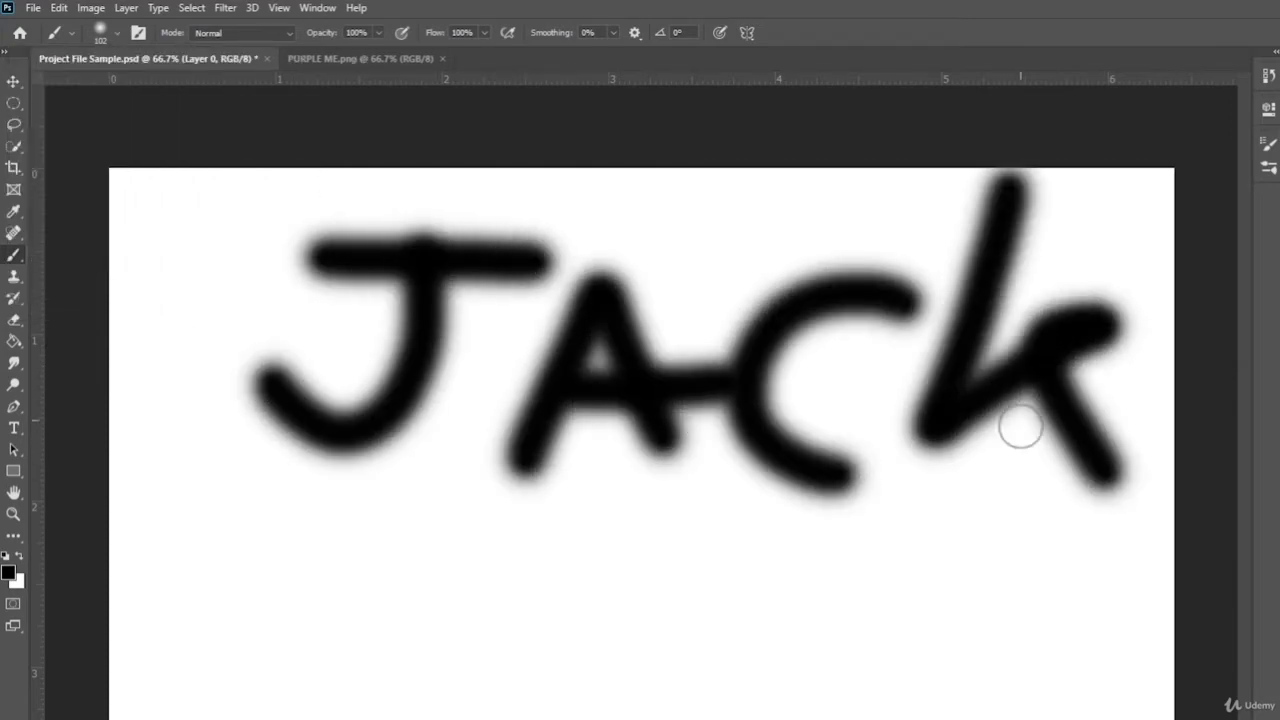
Step: Undo all the soft brush strokes of the painted name
key("ctrl+z")
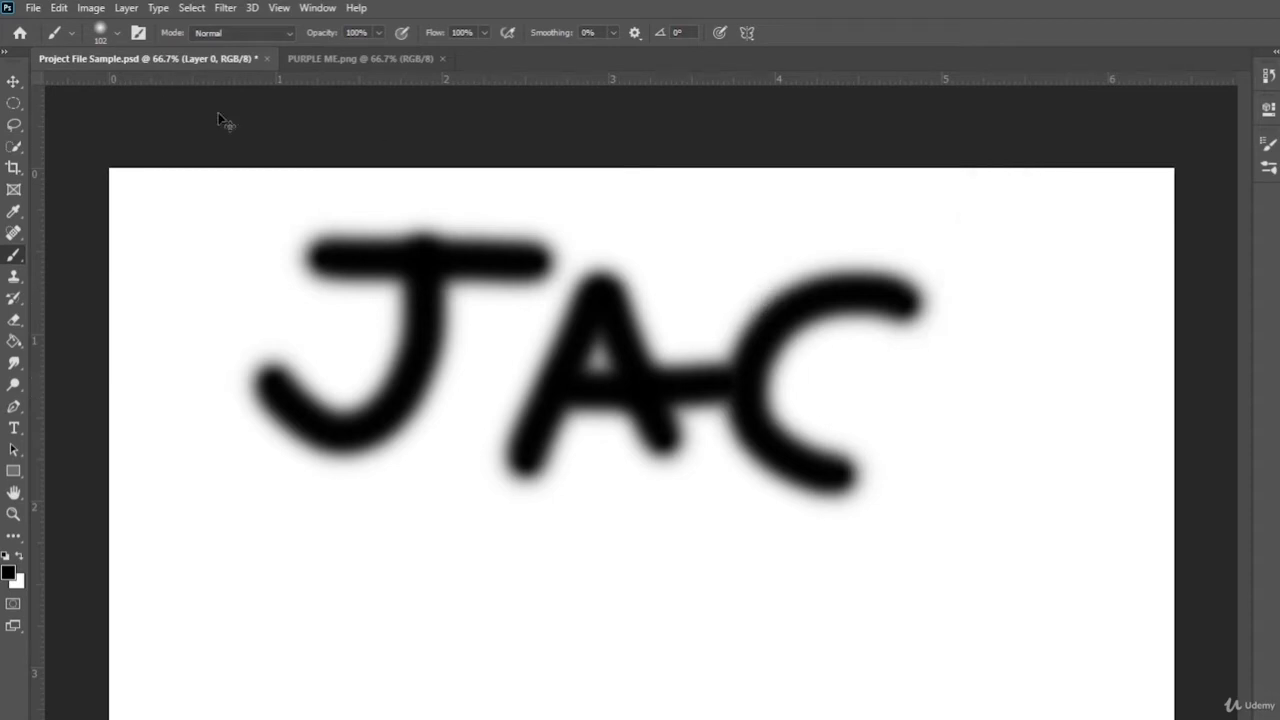
key("ctrl+z")
key("ctrl+z")
key("ctrl+z")
key("ctrl+z")
key("ctrl+z")
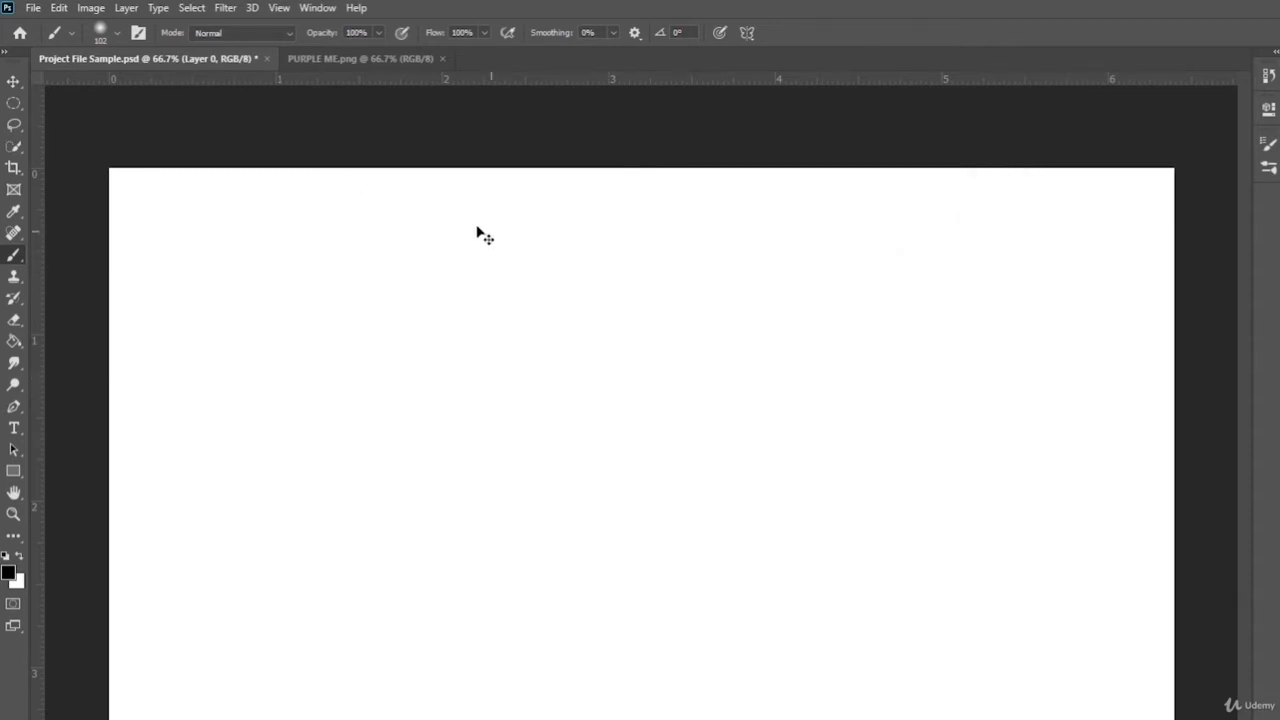
Step: Paint the first name in black across the canvas with the Hard Round brush at 102 px
left_click(112, 37)
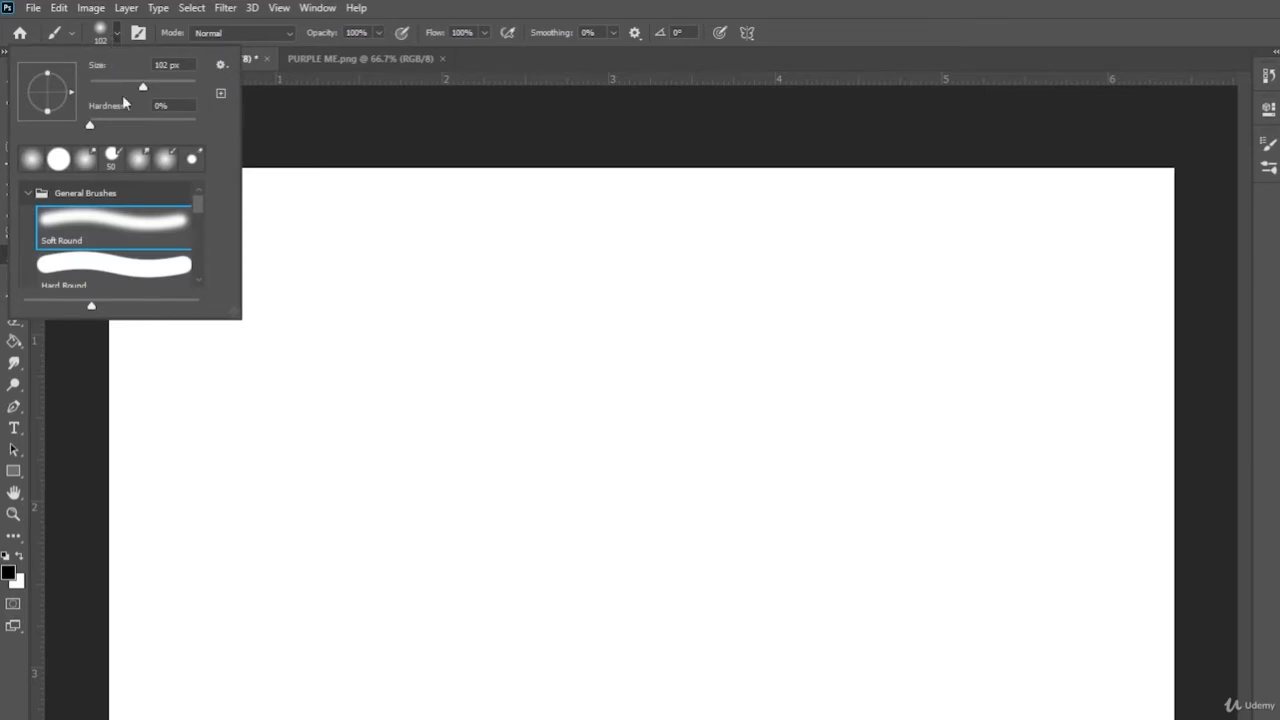
scroll(85, 250, "down", 1)
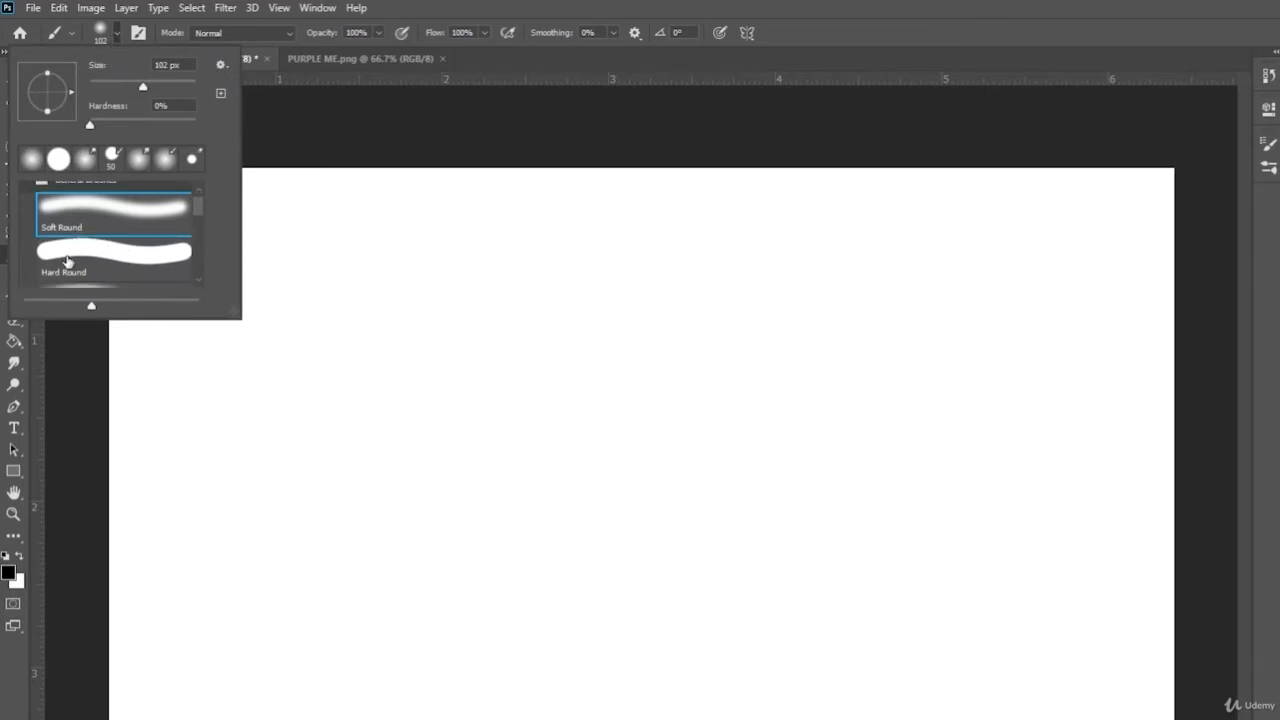
left_click(67, 260)
left_click_drag(320, 250, 604, 237)
mouse_move(452, 240)
left_mouse_down()
mouse_move(441, 465)
mouse_move(272, 395)
left_mouse_up()
mouse_move(607, 372)
left_mouse_down()
mouse_move(571, 483)
mouse_move(745, 482)
left_mouse_up()
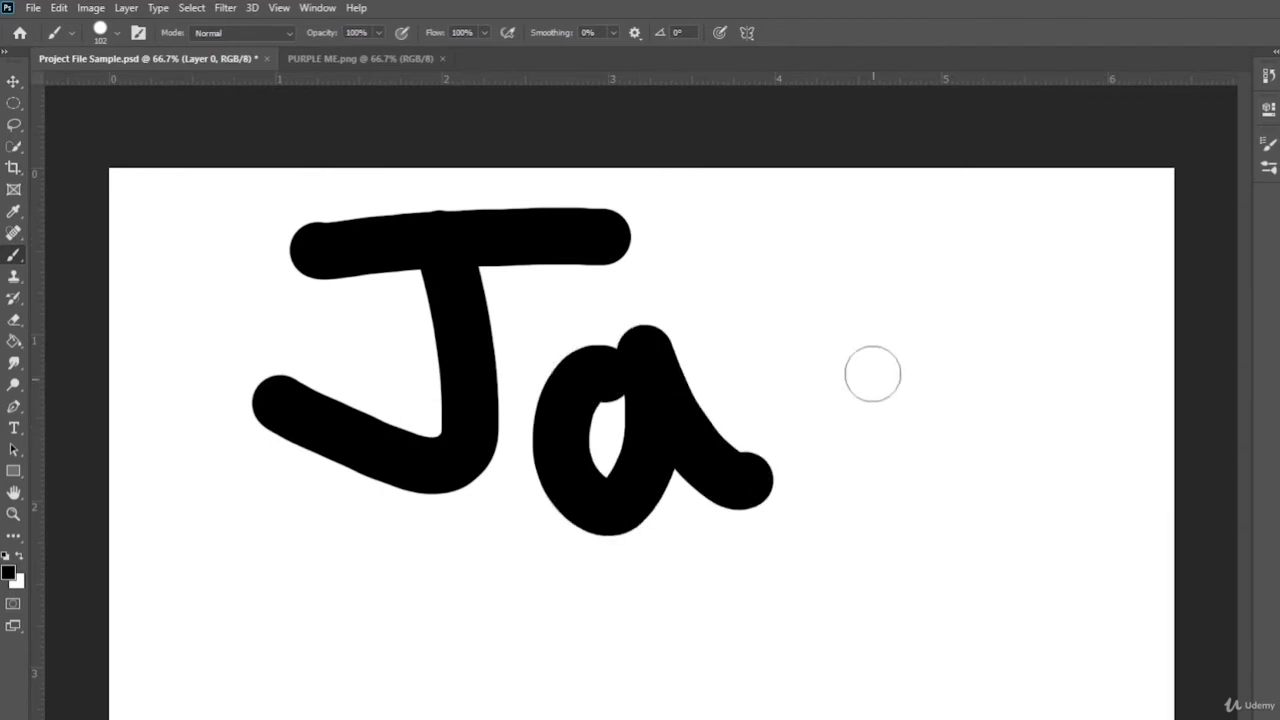
left_click_drag(871, 371, 918, 528)
mouse_move(1013, 245)
left_mouse_down()
mouse_move(937, 410)
mouse_move(1155, 585)
left_mouse_up()
Step: Undo all the Hard Round brush strokes on the canvas
key("ctrl+z")
key("ctrl+z")
key("ctrl+z")
key("ctrl+z")
key("ctrl+z")
key("ctrl+z")
Step: Paint a large letter J with the 102 px Soft Round brush and undo its strokes
left_click(100, 32)
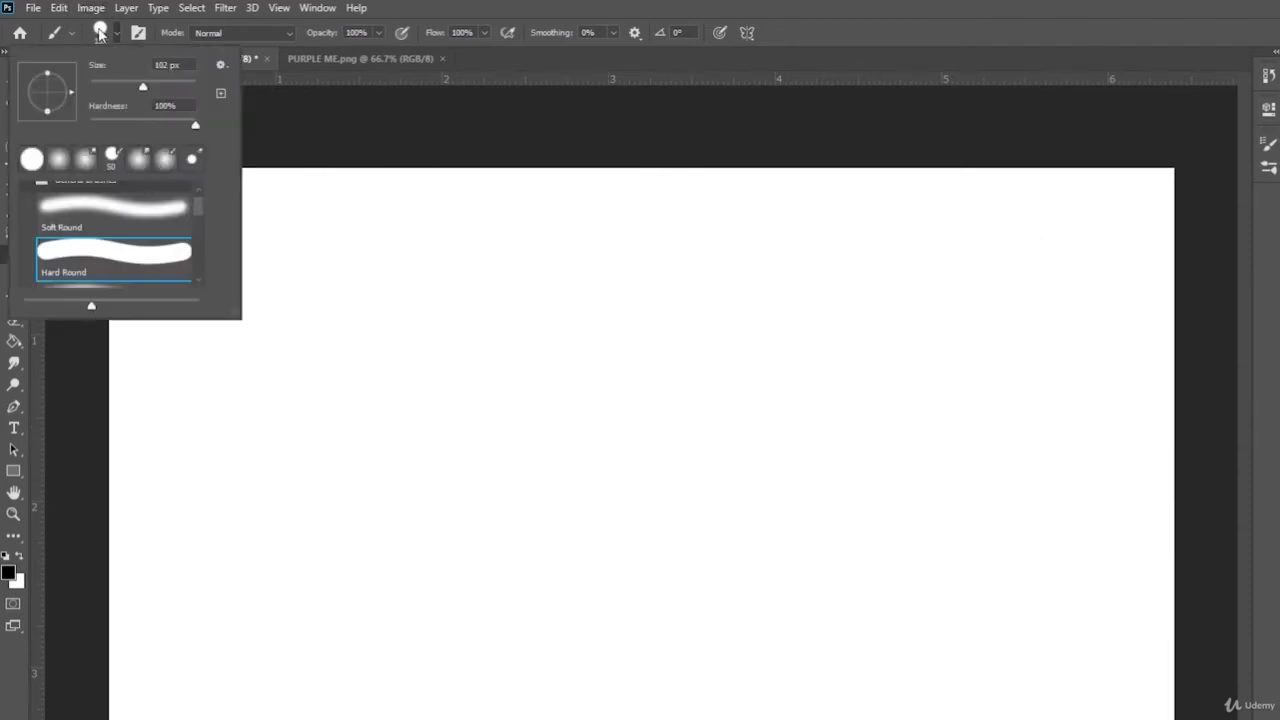
double_click(112, 213)
left_click_drag(318, 327, 780, 340)
mouse_move(508, 300)
left_mouse_down()
mouse_move(383, 511)
mouse_move(180, 465)
left_mouse_up()
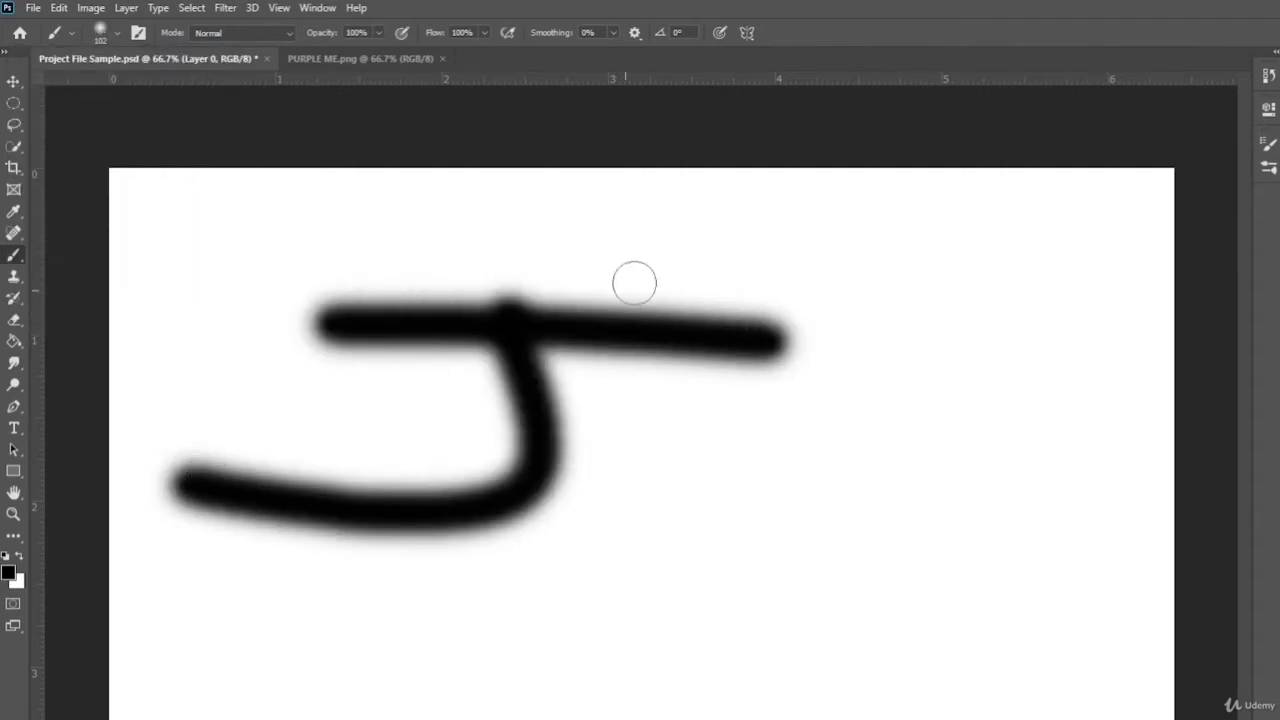
key("ctrl+z")
key("ctrl+z")
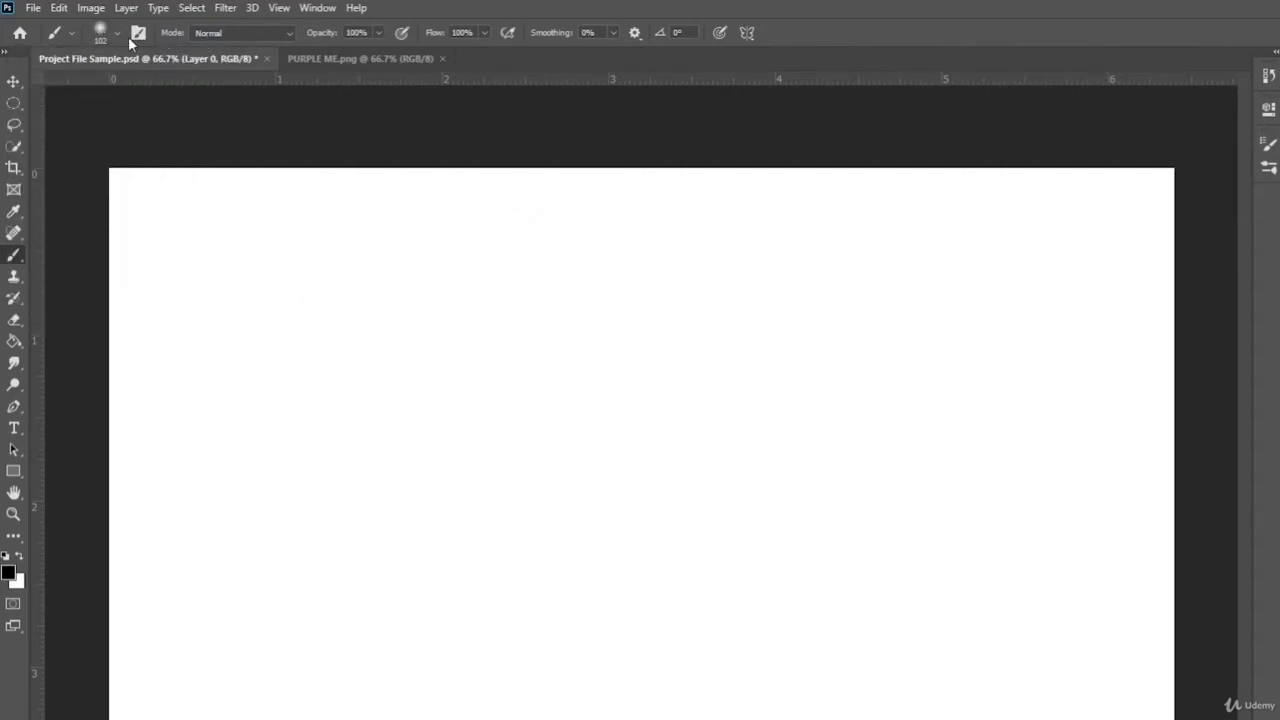
Step: Choose Kyle's Screentones 38 from the Special Effects Brushes, try it with a long winding stroke and undo the stroke
left_click(100, 32)
scroll(66, 212, "up", 1)
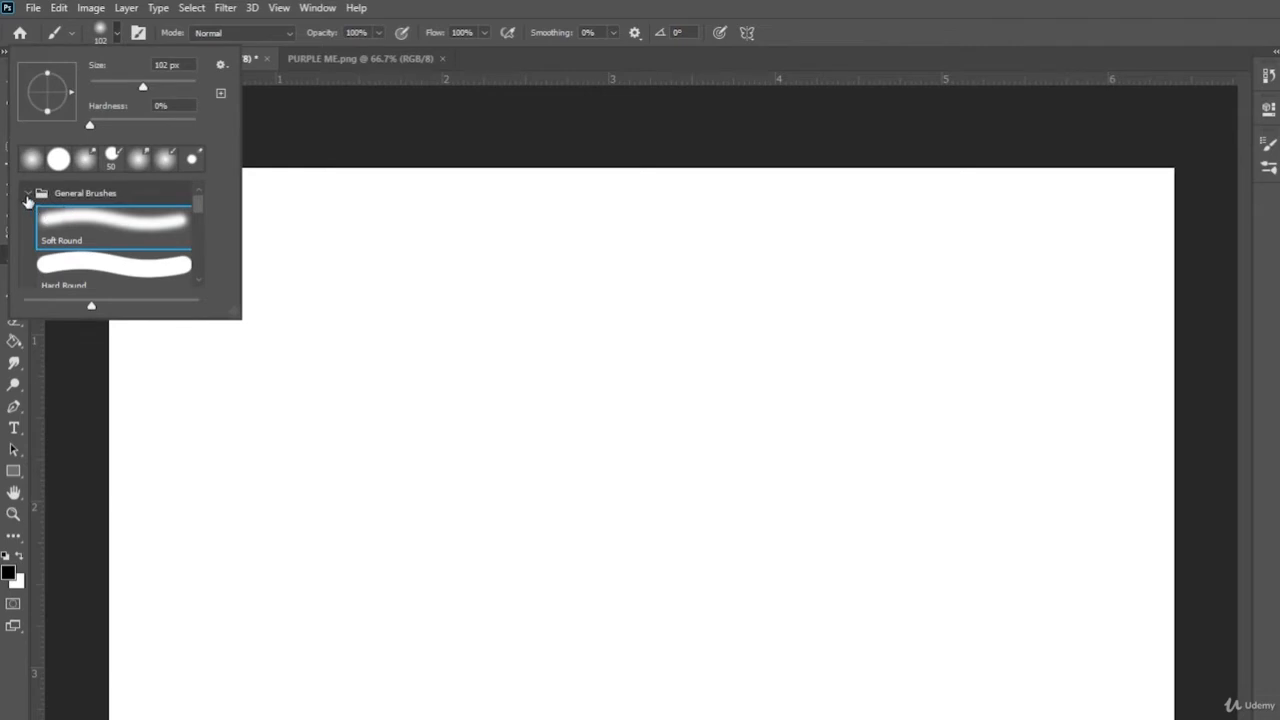
left_click(28, 193)
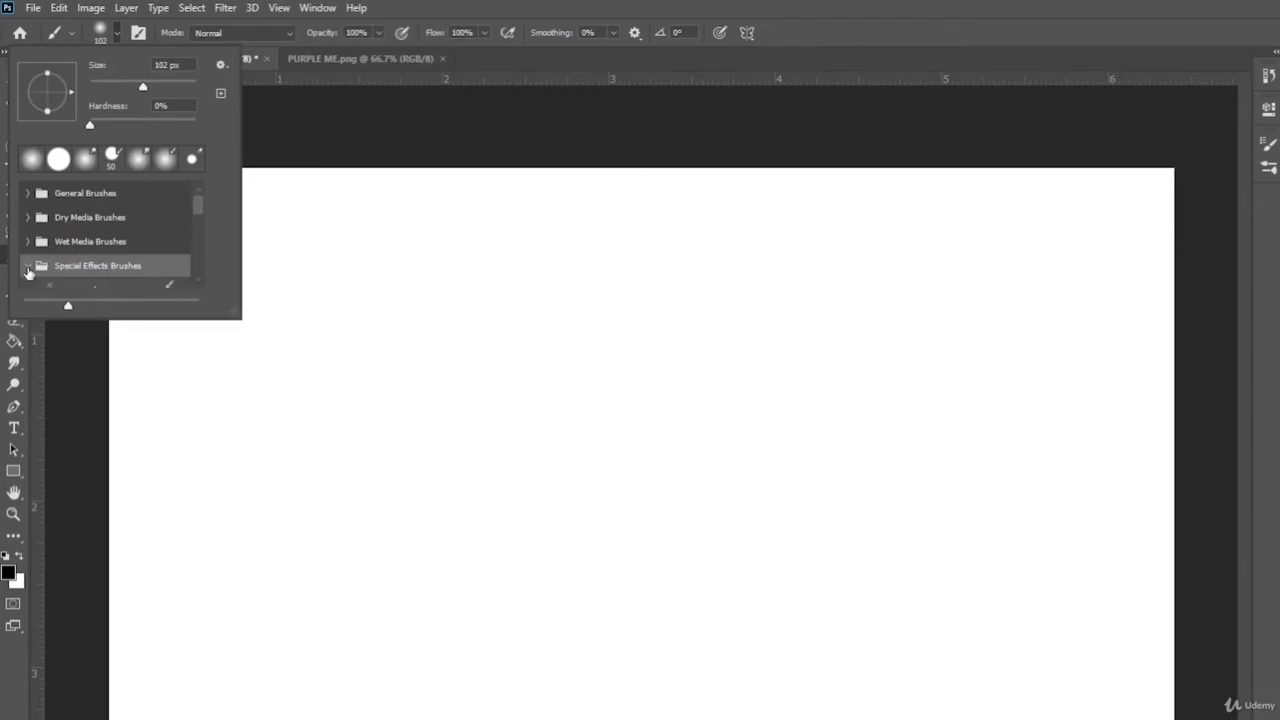
left_click(66, 265)
scroll(85, 250, "down", 3)
scroll(91, 244, "down", 1)
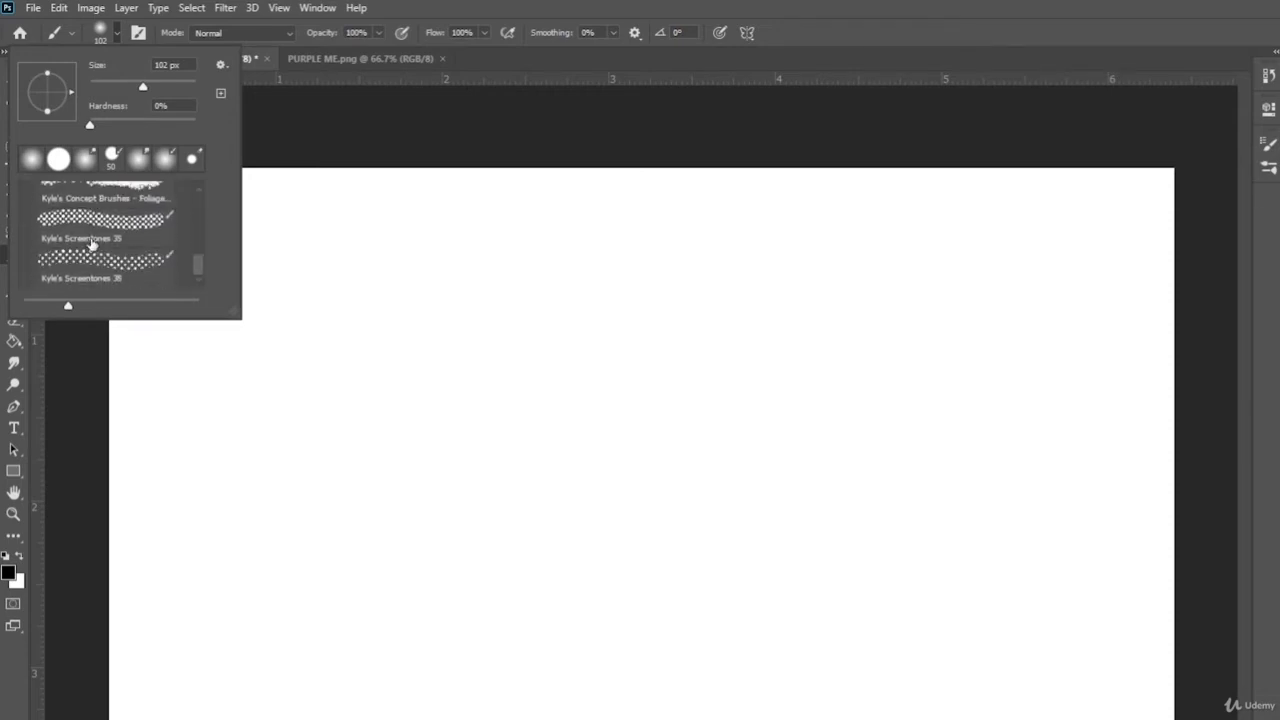
left_click(104, 261)
mouse_move(408, 294)
left_mouse_down()
mouse_move(351, 436)
mouse_move(592, 400)
mouse_move(382, 556)
mouse_move(717, 629)
mouse_move(657, 304)
mouse_move(731, 419)
mouse_move(1037, 289)
mouse_move(1058, 256)
left_mouse_up()
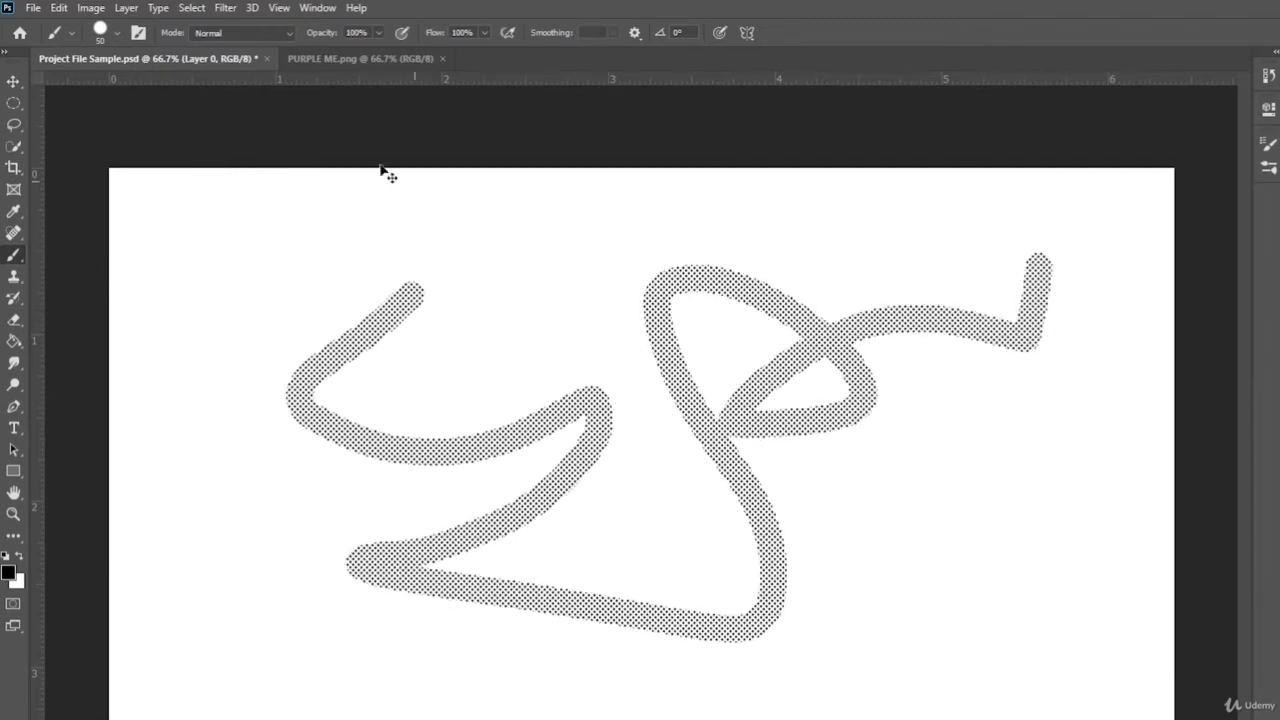
key("ctrl+z")
Step: Set the screentone brush size to 291 px, paint one wavy test stroke and undo it
left_click(115, 36)
left_click_drag(137, 87, 169, 86)
left_click_drag(483, 492, 1029, 446)
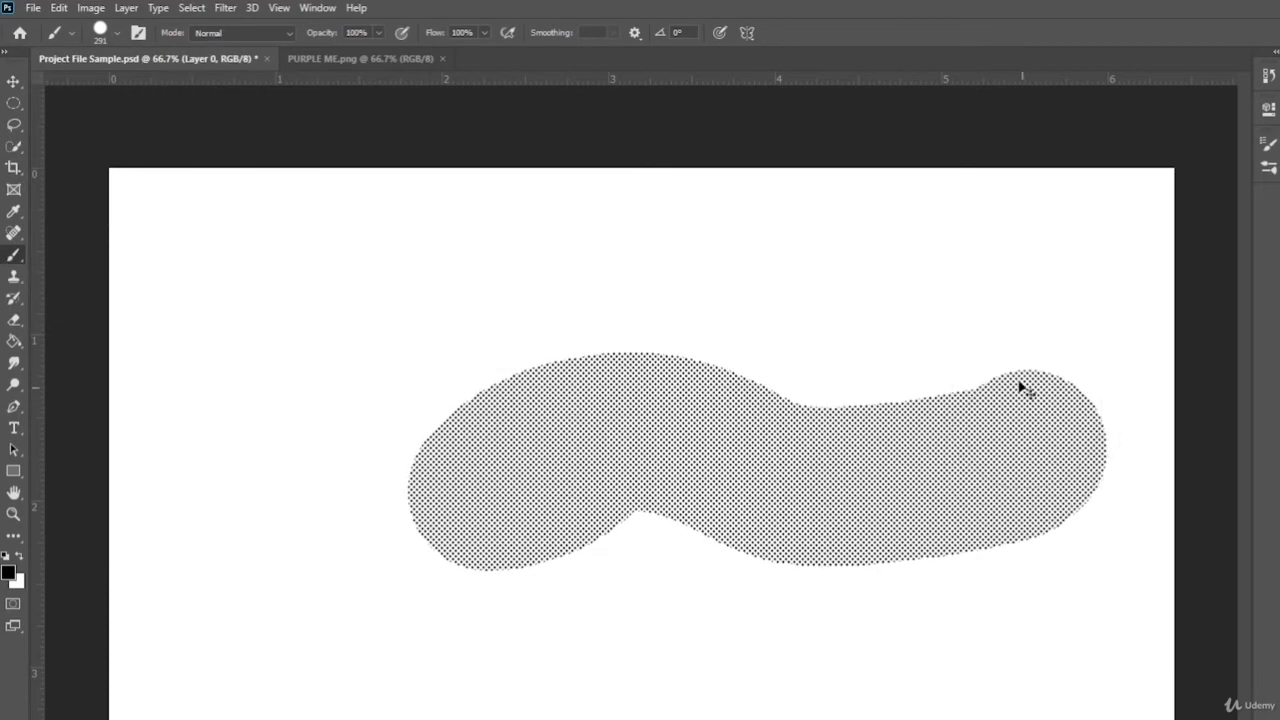
key("ctrl+z")
Step: Switch to the Pencil tool and set its size to 15 px
right_click(14, 255)
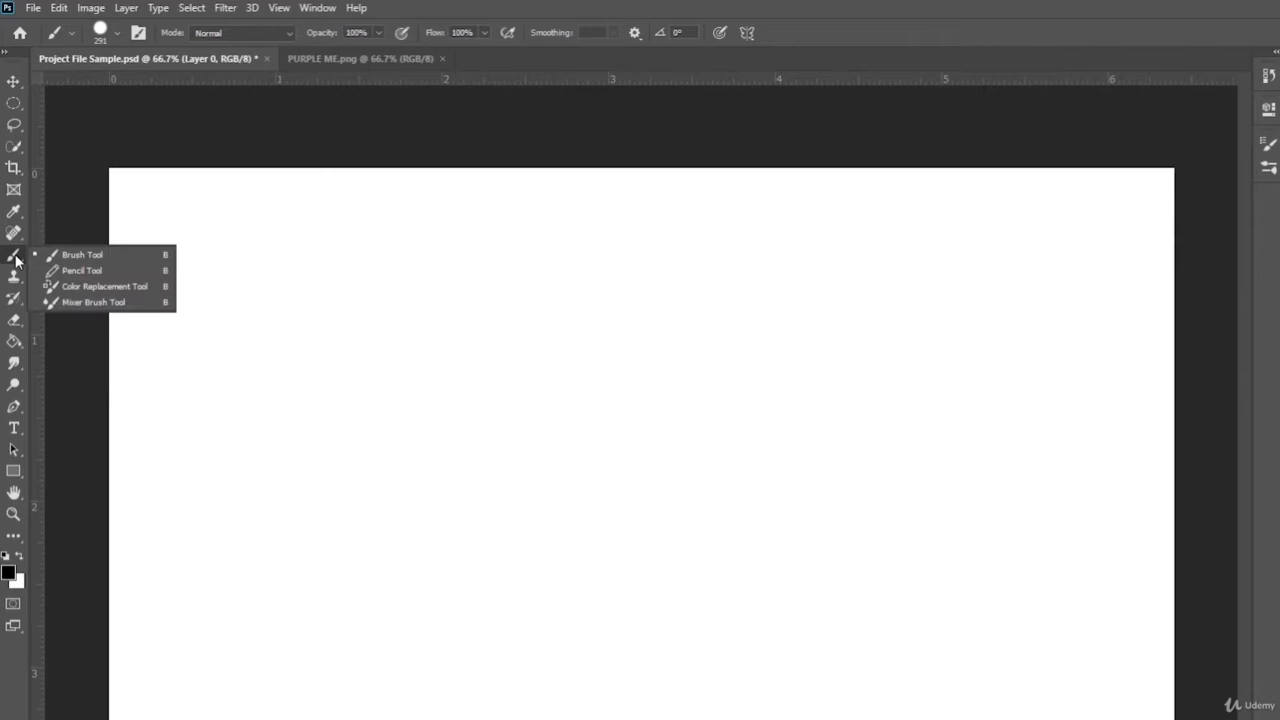
left_click(80, 270)
left_click(113, 36)
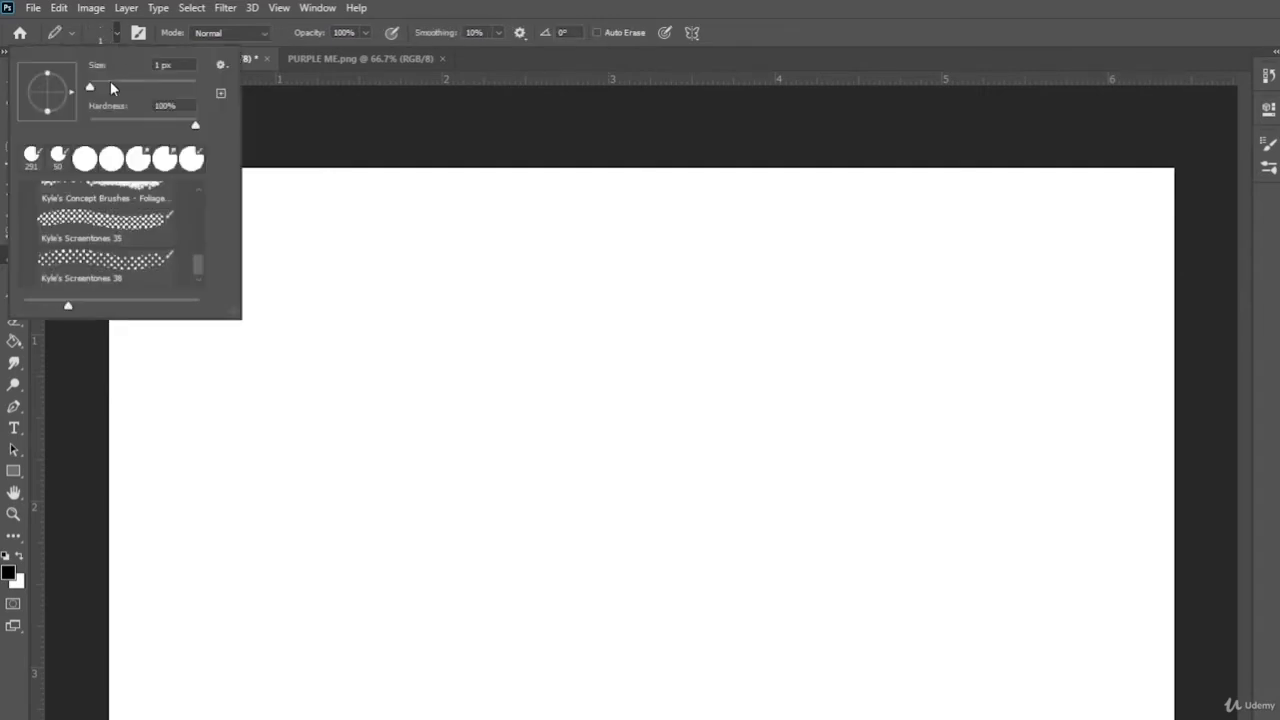
mouse_move(109, 84)
left_mouse_down()
mouse_move(125, 88)
mouse_move(96, 88)
left_mouse_up()
Step: Write a full name freehand in black across the upper canvas with the Pencil tool
mouse_move(280, 252)
left_mouse_down()
mouse_move(424, 244)
mouse_move(246, 360)
mouse_move(212, 325)
left_mouse_up()
mouse_move(410, 322)
left_mouse_down()
mouse_move(377, 362)
mouse_move(418, 348)
mouse_move(450, 382)
left_mouse_up()
mouse_move(520, 303)
left_mouse_down()
mouse_move(470, 359)
mouse_move(536, 378)
left_mouse_up()
mouse_move(588, 212)
left_mouse_down()
mouse_move(540, 380)
mouse_move(648, 388)
left_mouse_up()
left_click_drag(806, 252, 842, 268)
left_click_drag(733, 258, 712, 385)
left_click_drag(886, 354, 851, 343)
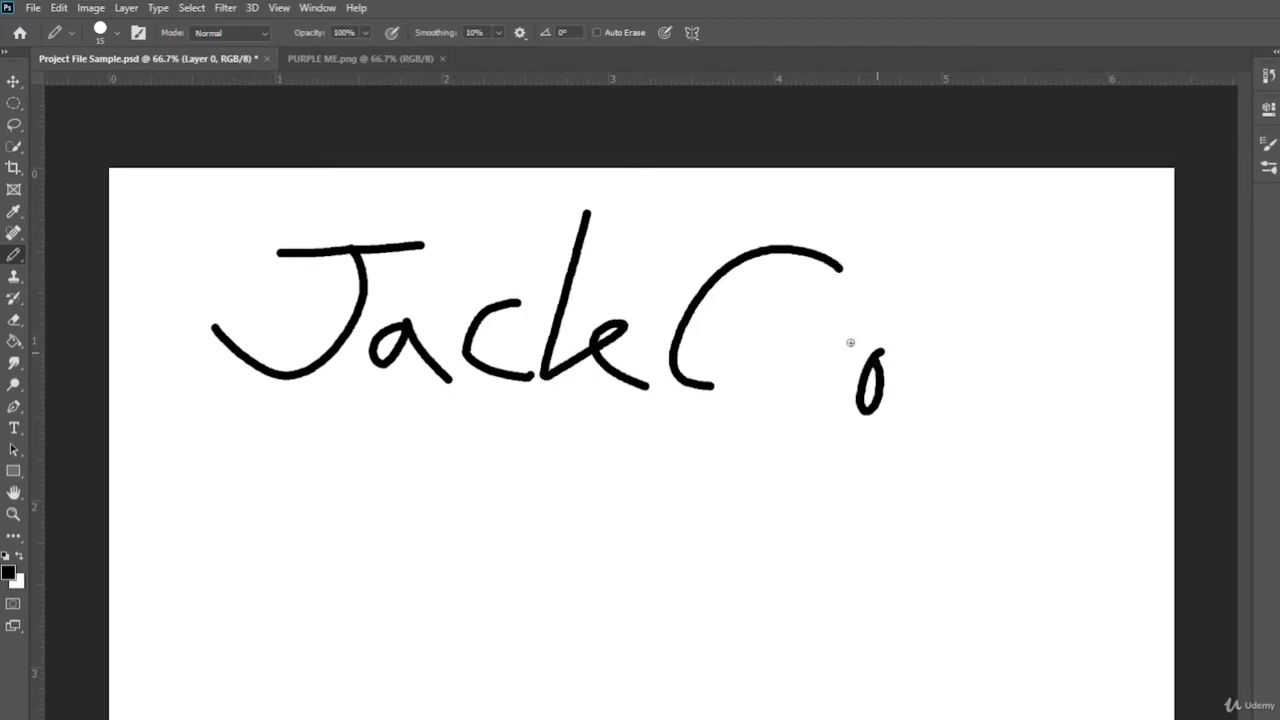
left_click_drag(942, 272, 915, 422)
mouse_move(1006, 389)
left_mouse_down()
mouse_move(1039, 419)
mouse_move(1070, 415)
left_mouse_up()
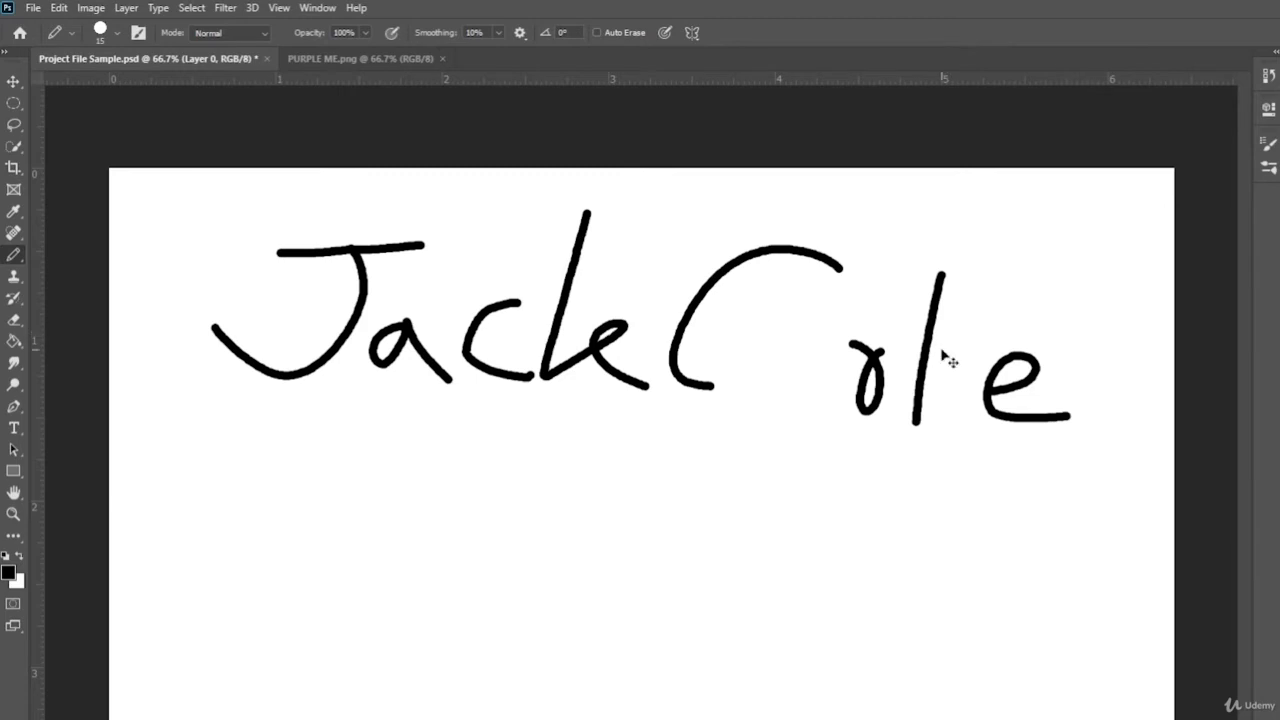
Step: Undo all the pencil strokes of the handwritten name until the canvas is blank
key("ctrl+z")
key("ctrl+z")
key("ctrl+z")
key("ctrl+z")
key("ctrl+z")
key("ctrl+z")
key("ctrl+z")
key("ctrl+z")
key("ctrl+z")
key("ctrl+z")
key("ctrl+z")
key("ctrl+z")
key("ctrl+z")
key("ctrl+z")
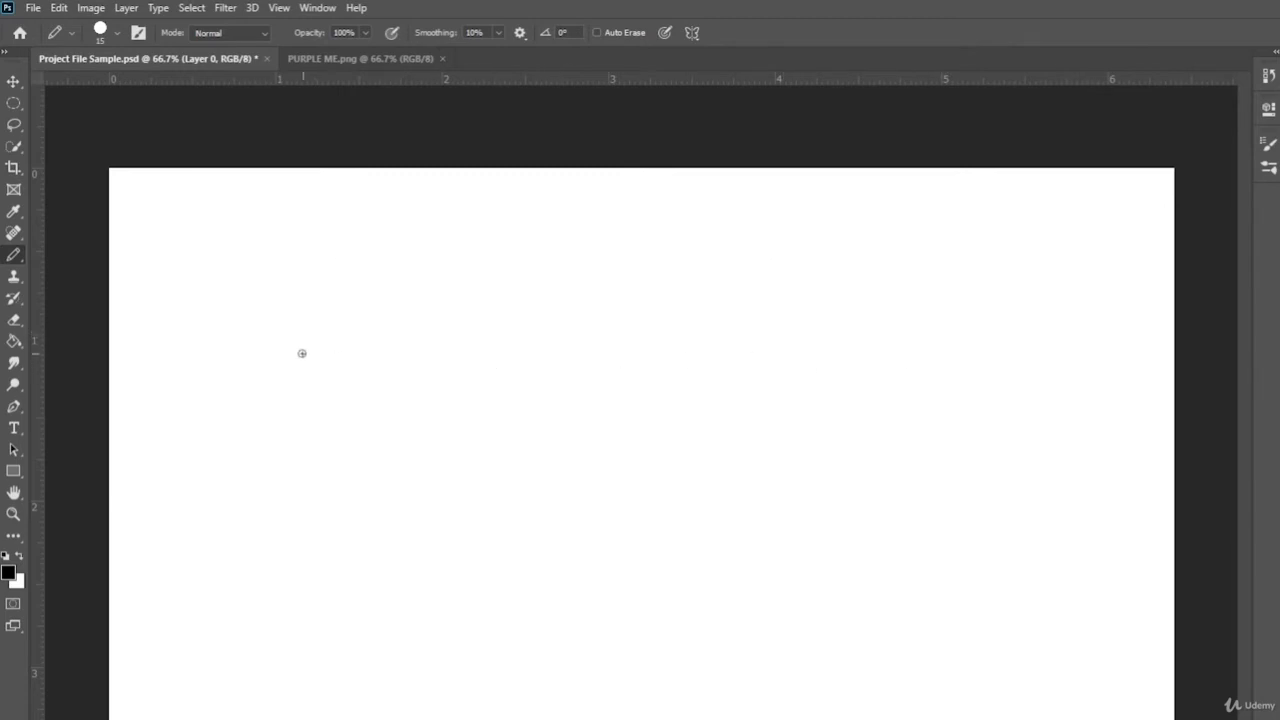
right_click(20, 262)
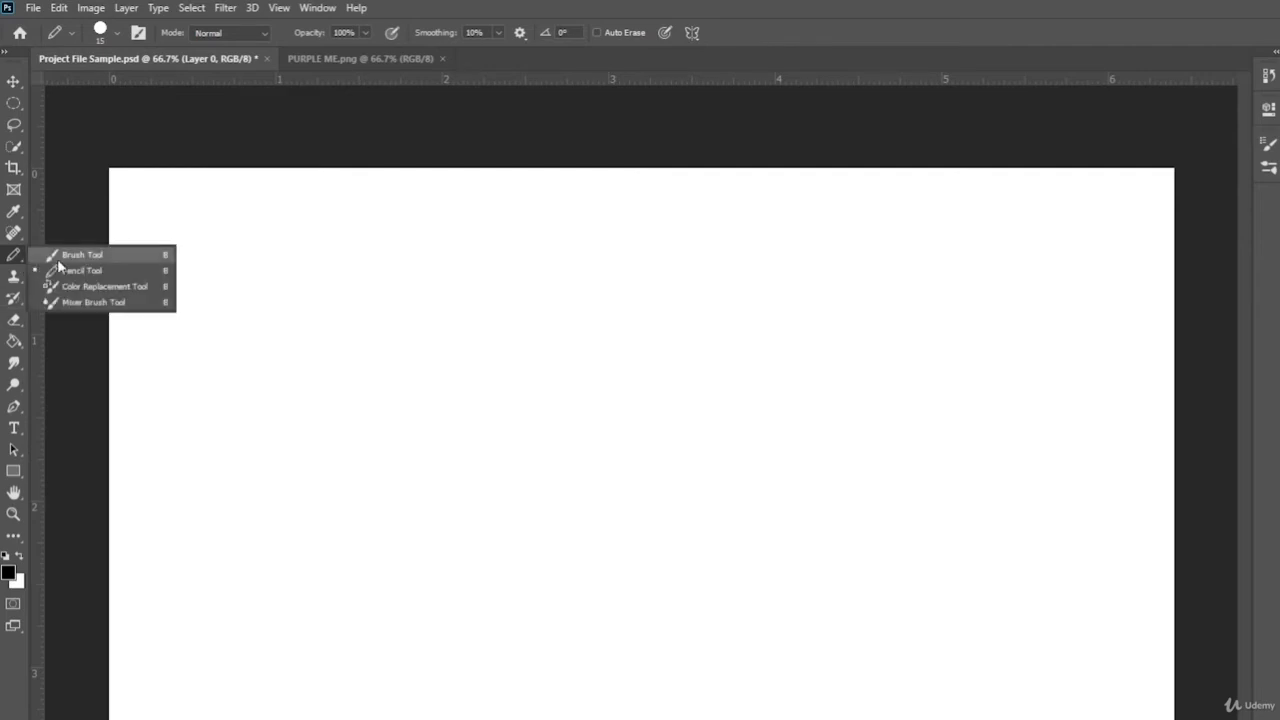
left_click(62, 256)
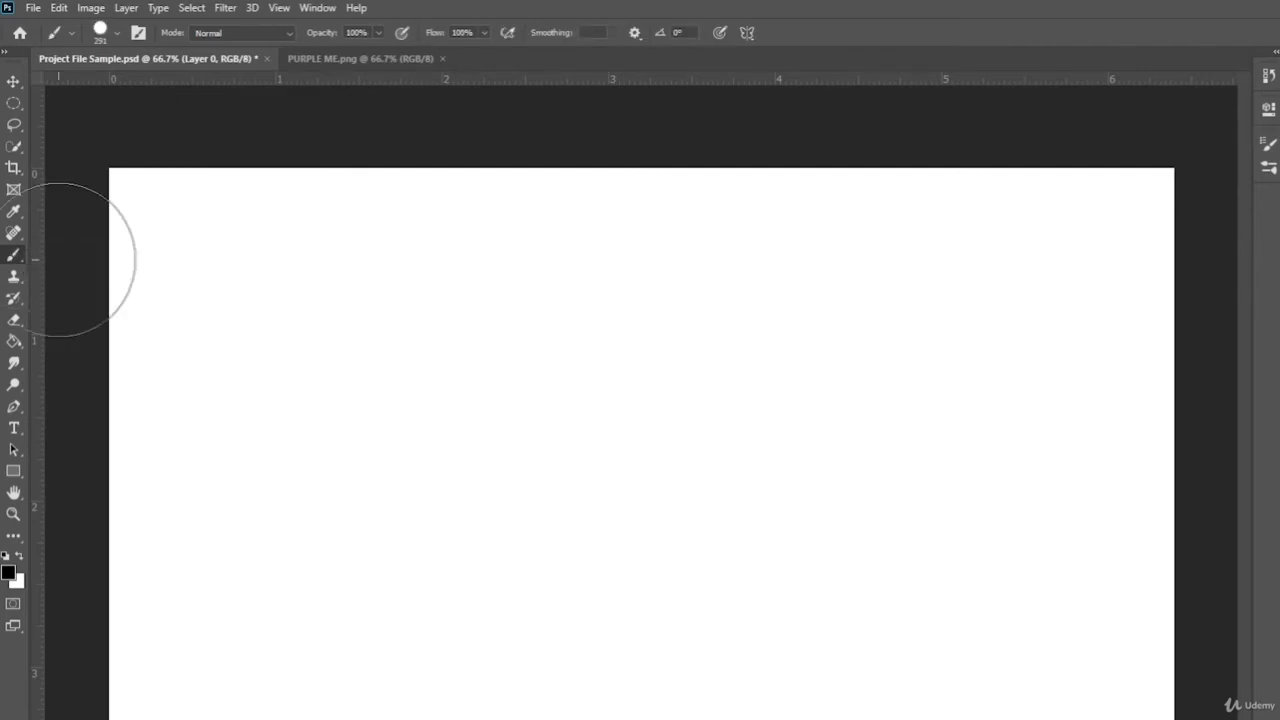
right_click(9, 259)
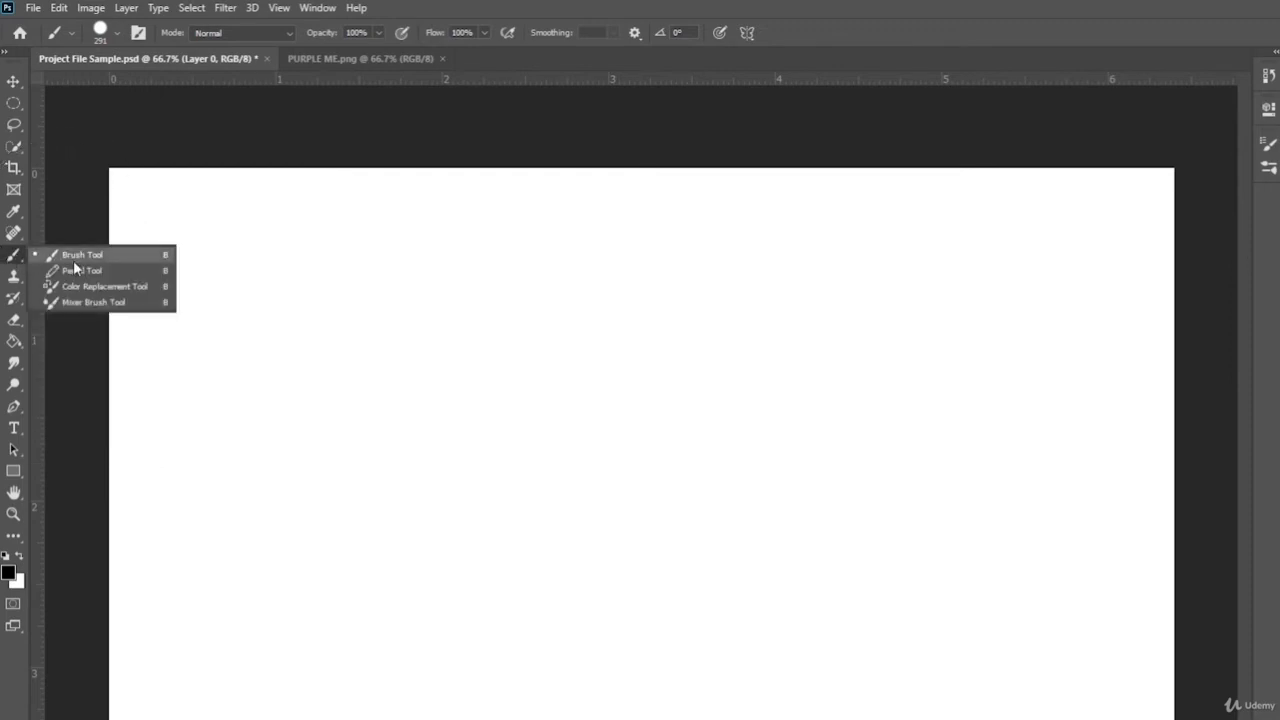
left_click(78, 270)
left_click(14, 320)
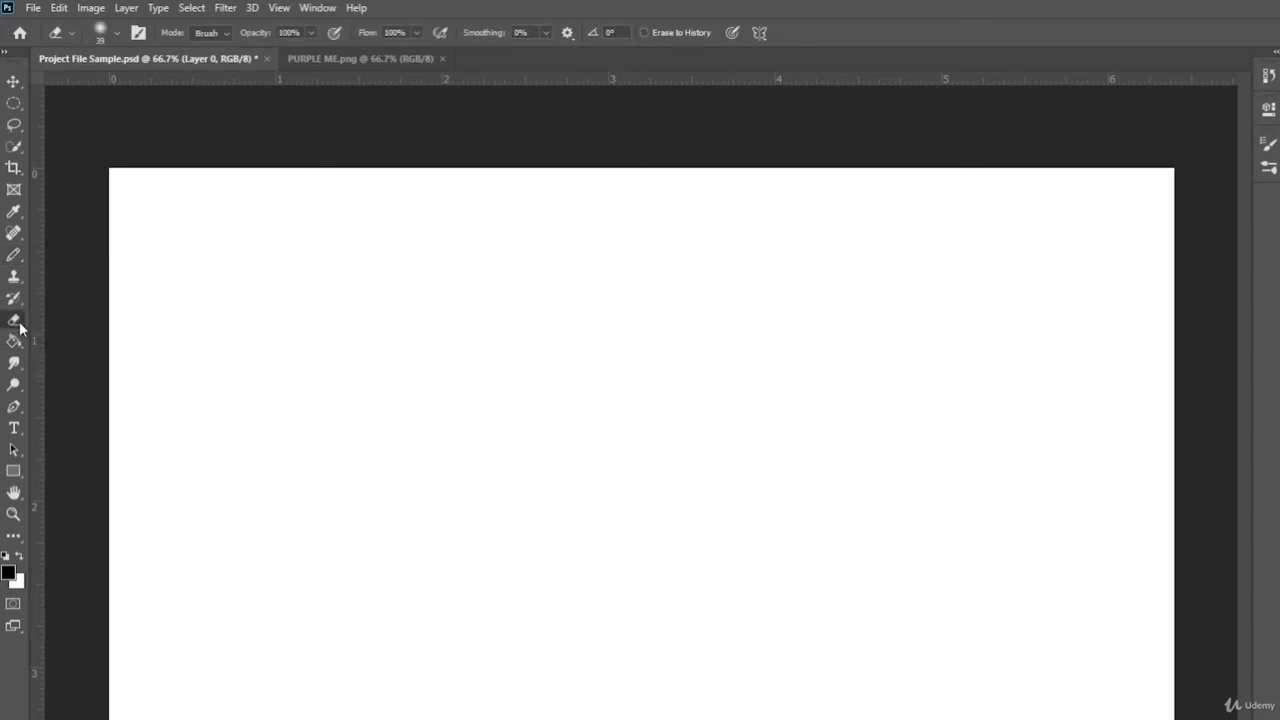
left_click(14, 82)
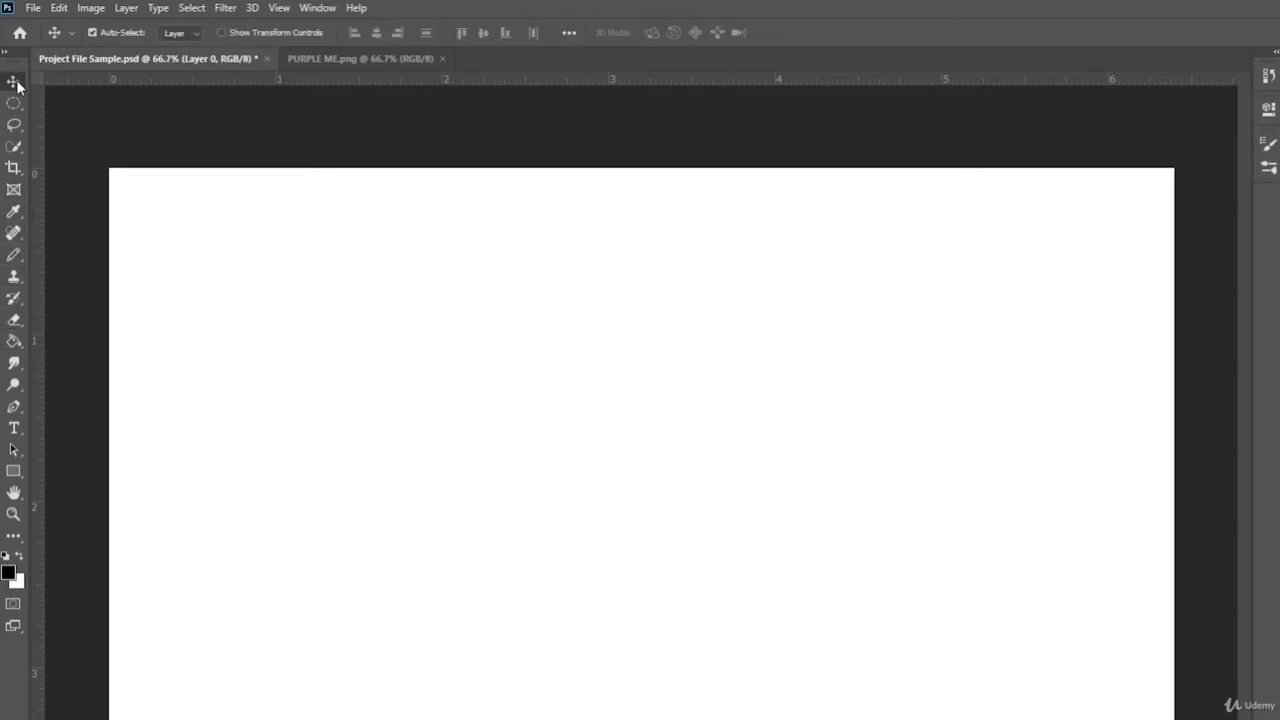
left_click(14, 255)
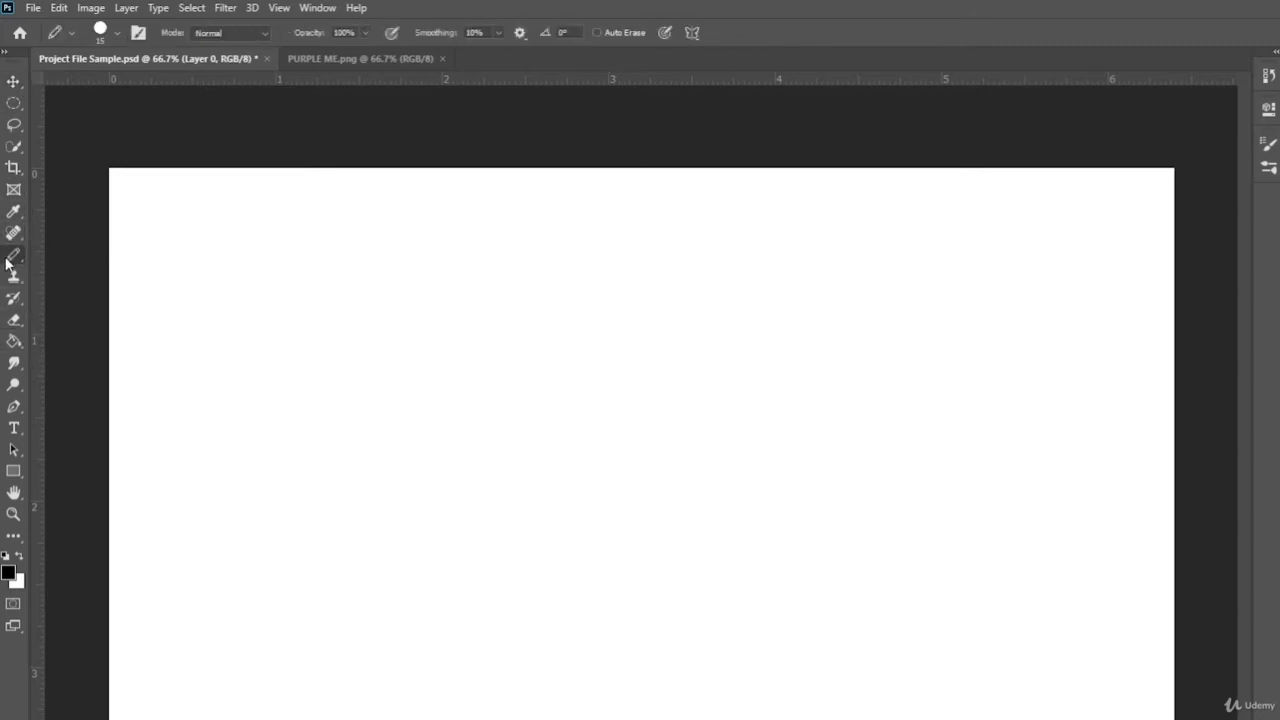
Step: Switch from the Pencil to the Brush tool and bring up the PURPLE ME.png document
right_click(14, 255)
left_click(75, 252)
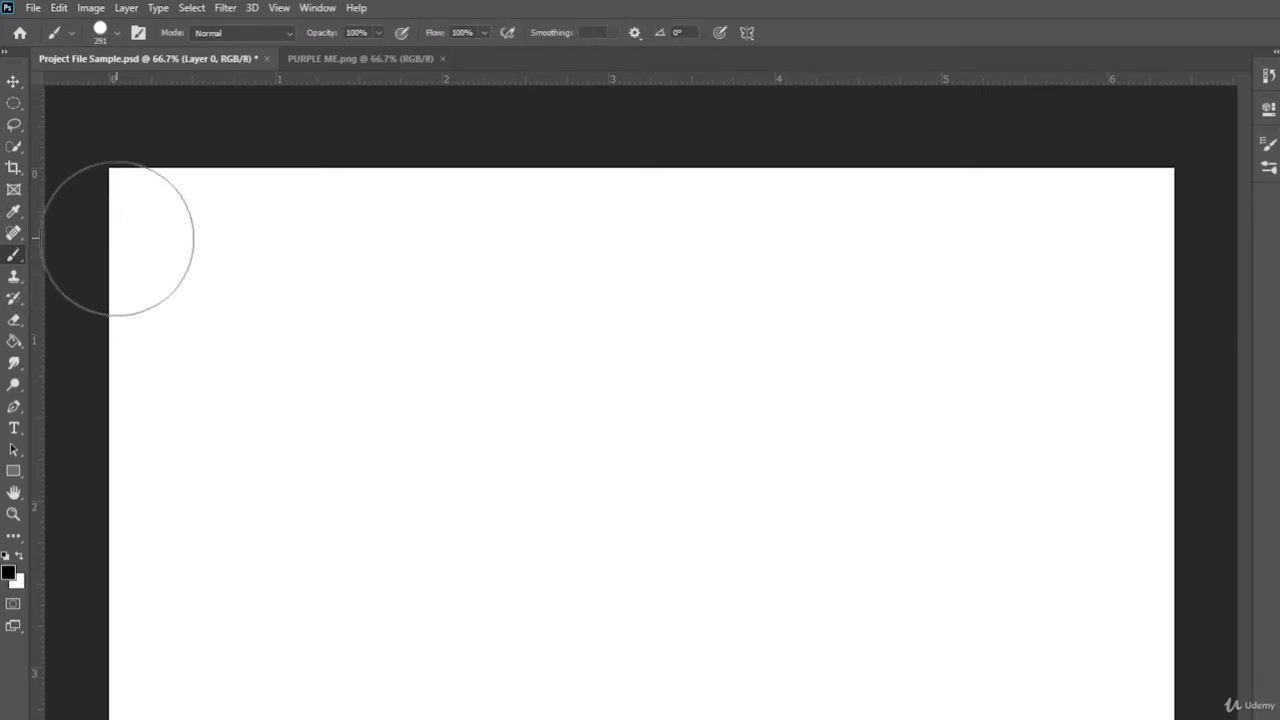
left_click(367, 58)
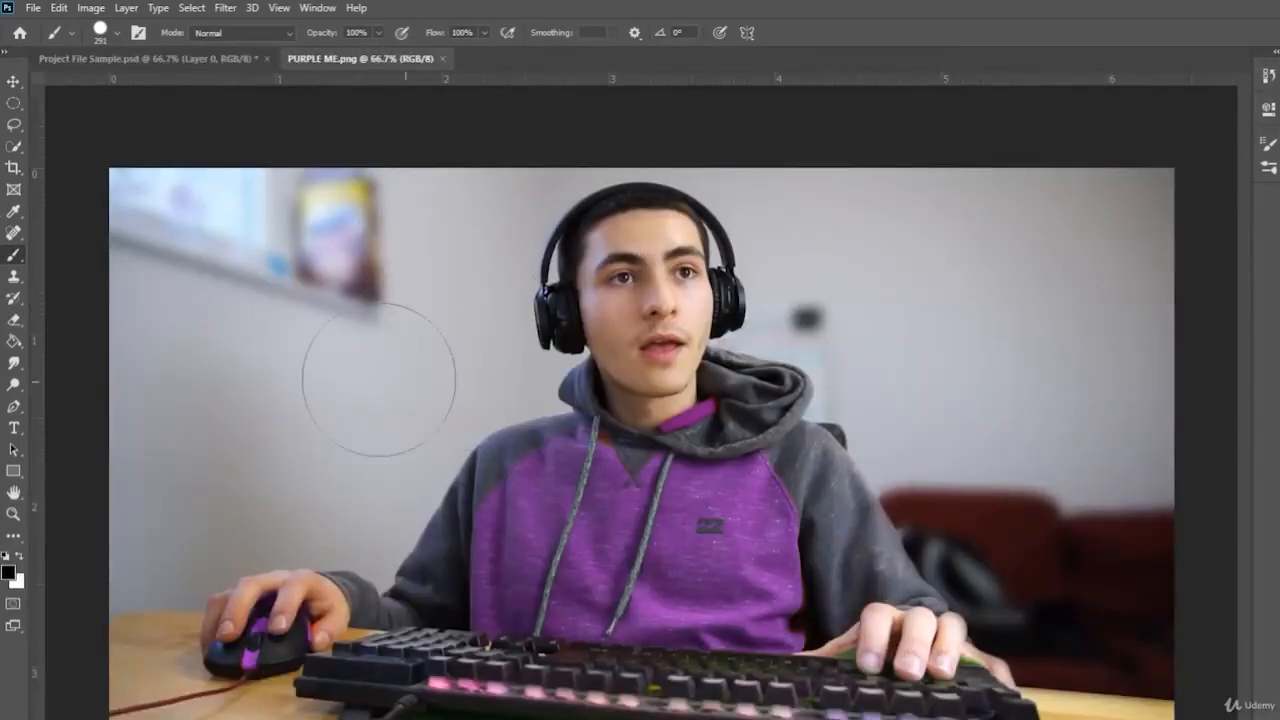
Step: Sample the light gray wall colour with the Eyedropper as the foreground colour and return to the Brush tool
left_click(14, 212)
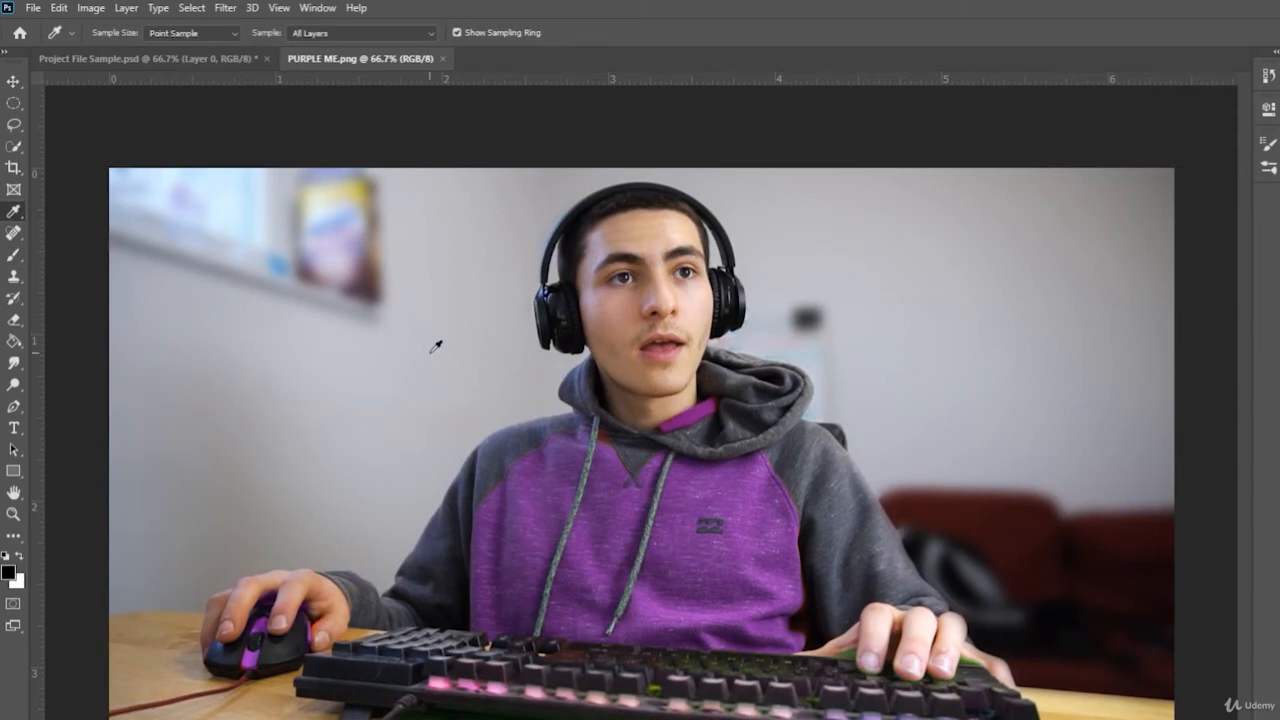
left_click(14, 256)
mouse_move(163, 236)
left_mouse_down()
mouse_move(163, 220)
mouse_move(194, 211)
mouse_move(121, 176)
left_mouse_up()
Step: Choose the Soft Round preset from General Brushes for the Brush tool
left_click(117, 32)
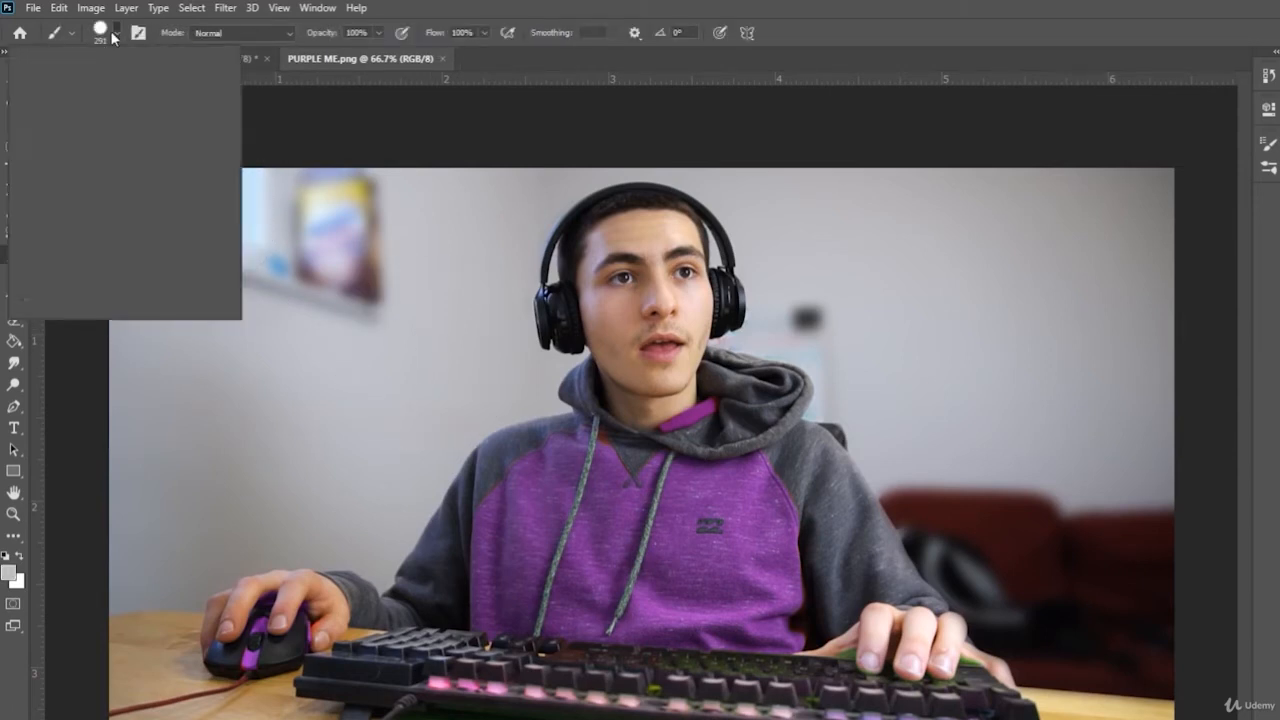
scroll(100, 240, "up", 5)
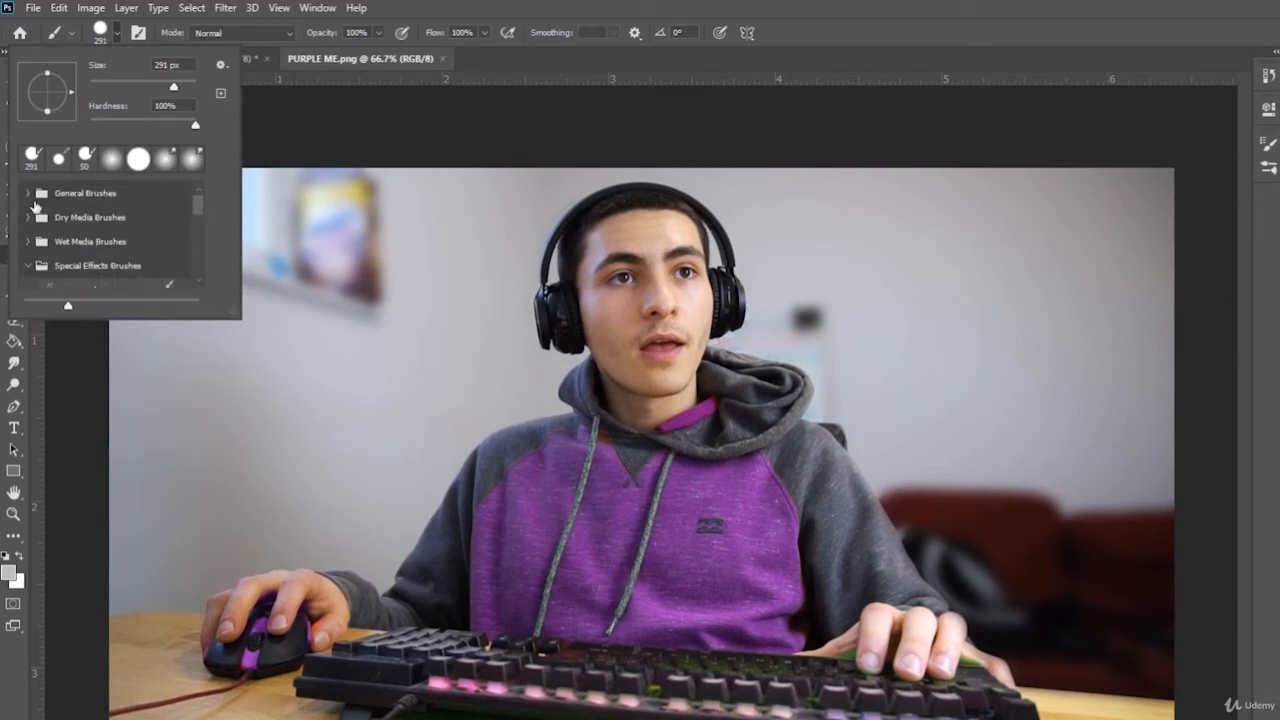
left_click(35, 201)
left_click(38, 194)
left_click(90, 225)
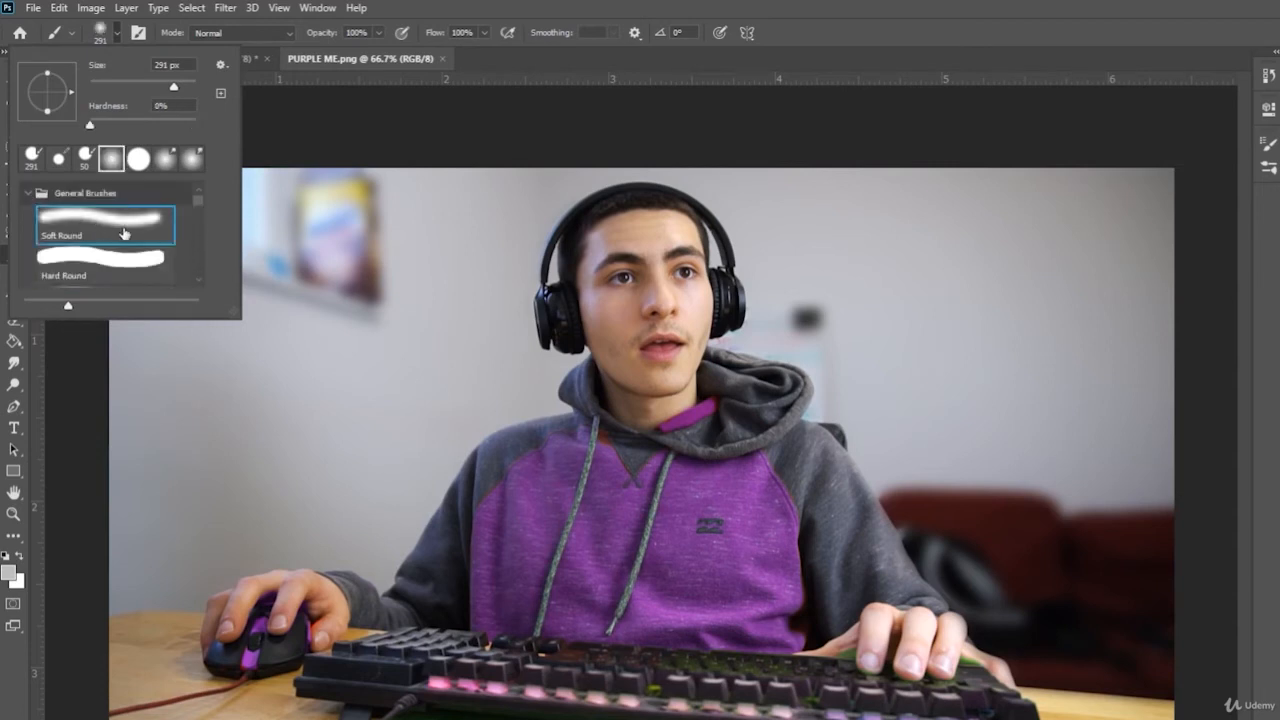
Step: Try painting over the blurred window and poster directly on the Background layer, and undo the painting
left_click(335, 245)
mouse_move(332, 260)
left_mouse_down()
mouse_move(251, 278)
mouse_move(194, 238)
mouse_move(186, 181)
mouse_move(137, 171)
left_mouse_up()
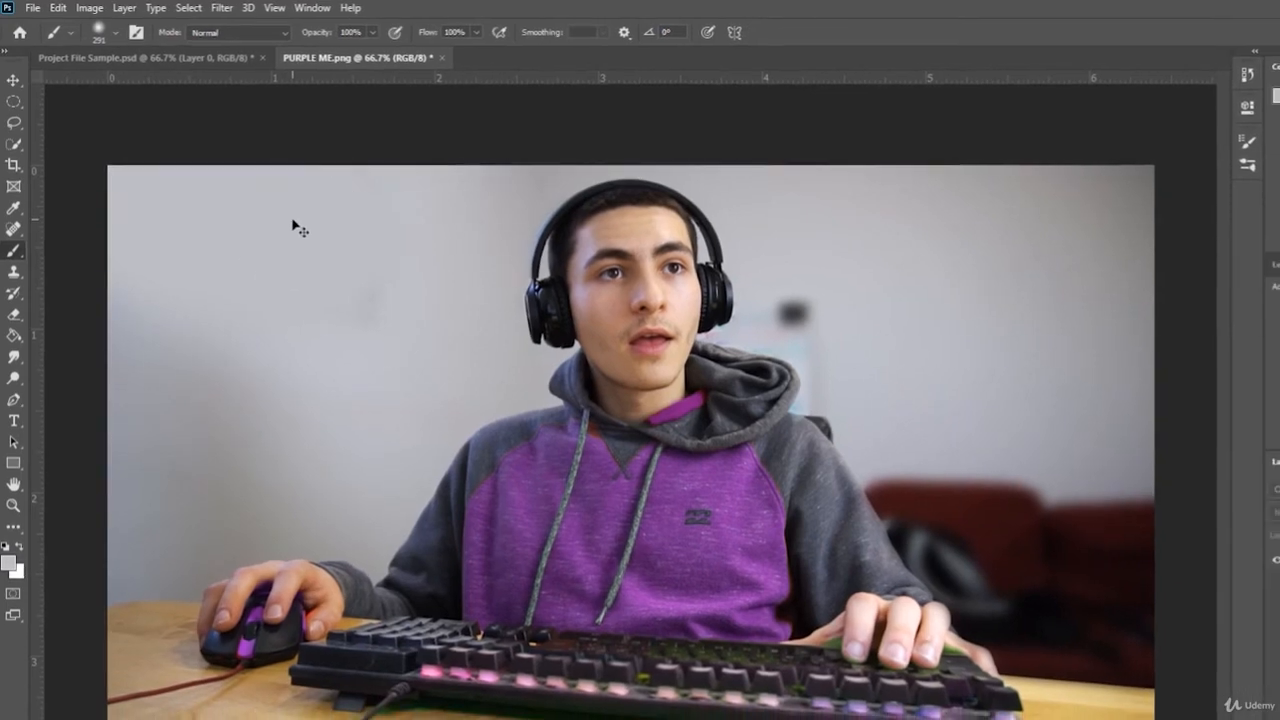
key("ctrl+z")
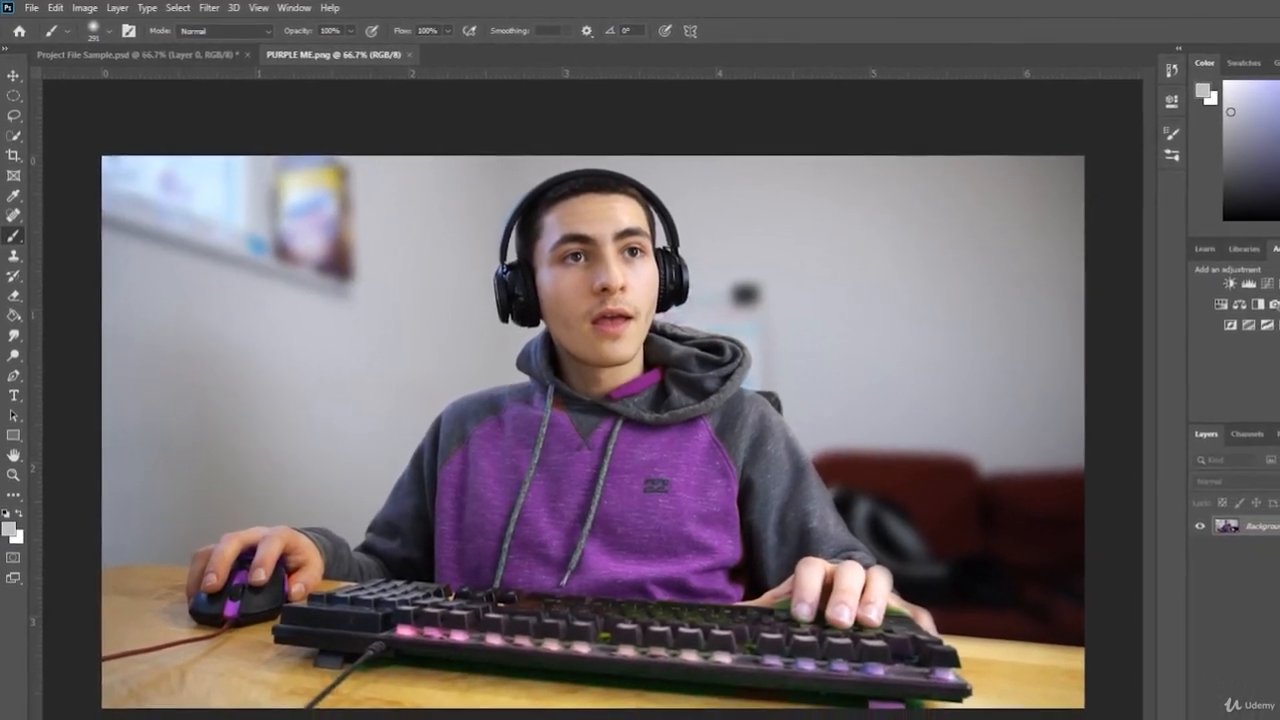
Step: Add a new layer above the Background and paint over the window and poster in the wall colour
key("ctrl+alt+shift+n")
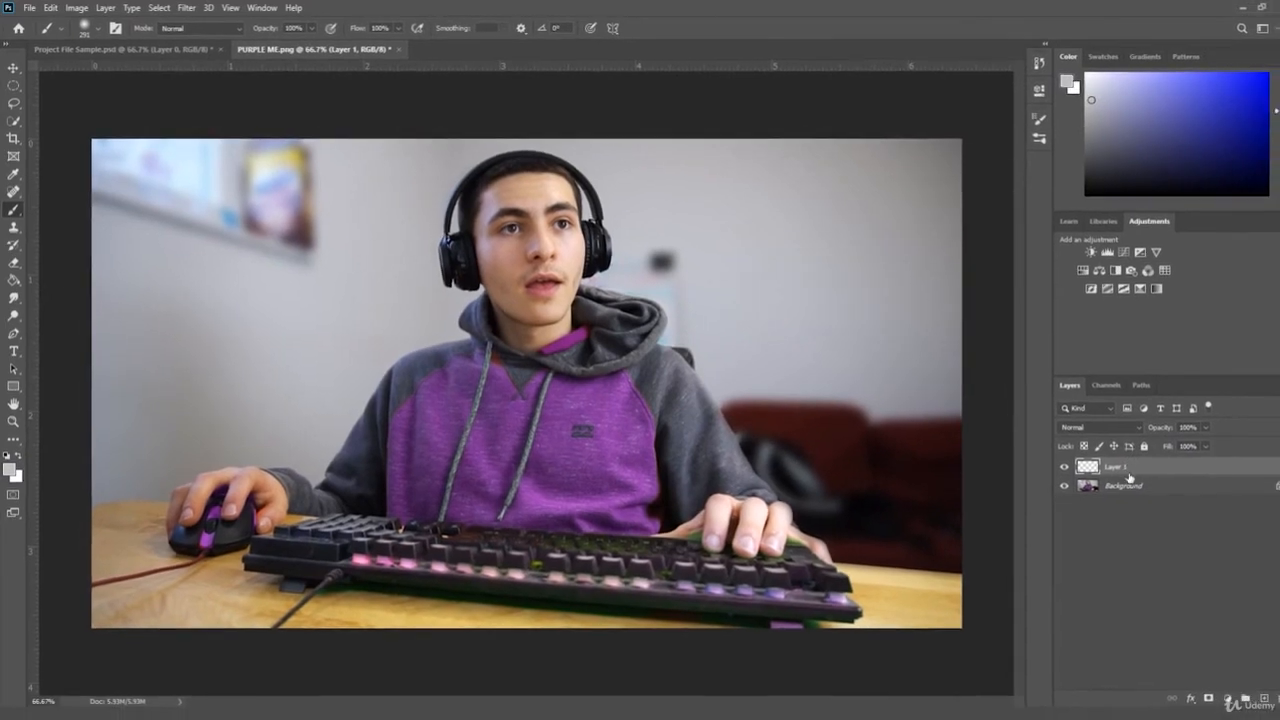
mouse_move(343, 206)
left_mouse_down()
mouse_move(271, 143)
mouse_move(242, 222)
mouse_move(157, 149)
mouse_move(137, 186)
mouse_move(166, 137)
left_mouse_up()
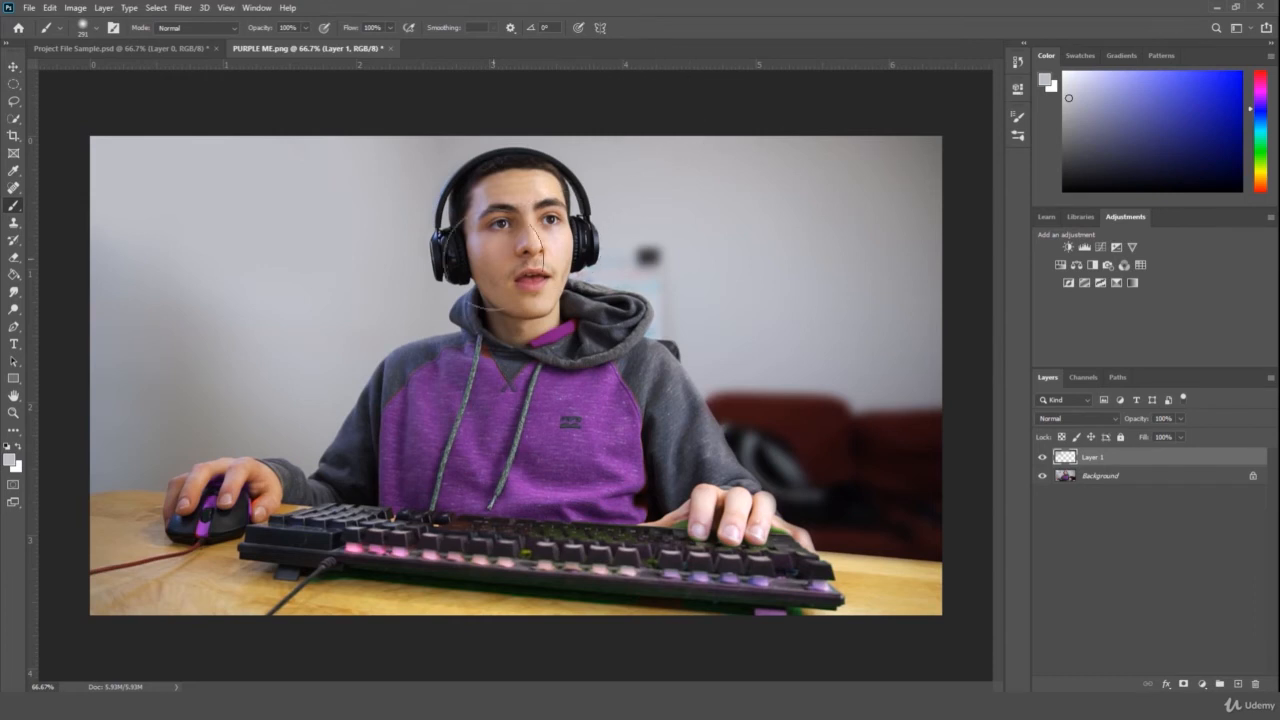
key("ctrl+z")
Step: Erase the paint over the window and poster with a 306 px soft Eraser, and delete the paint layer
left_click(14, 257)
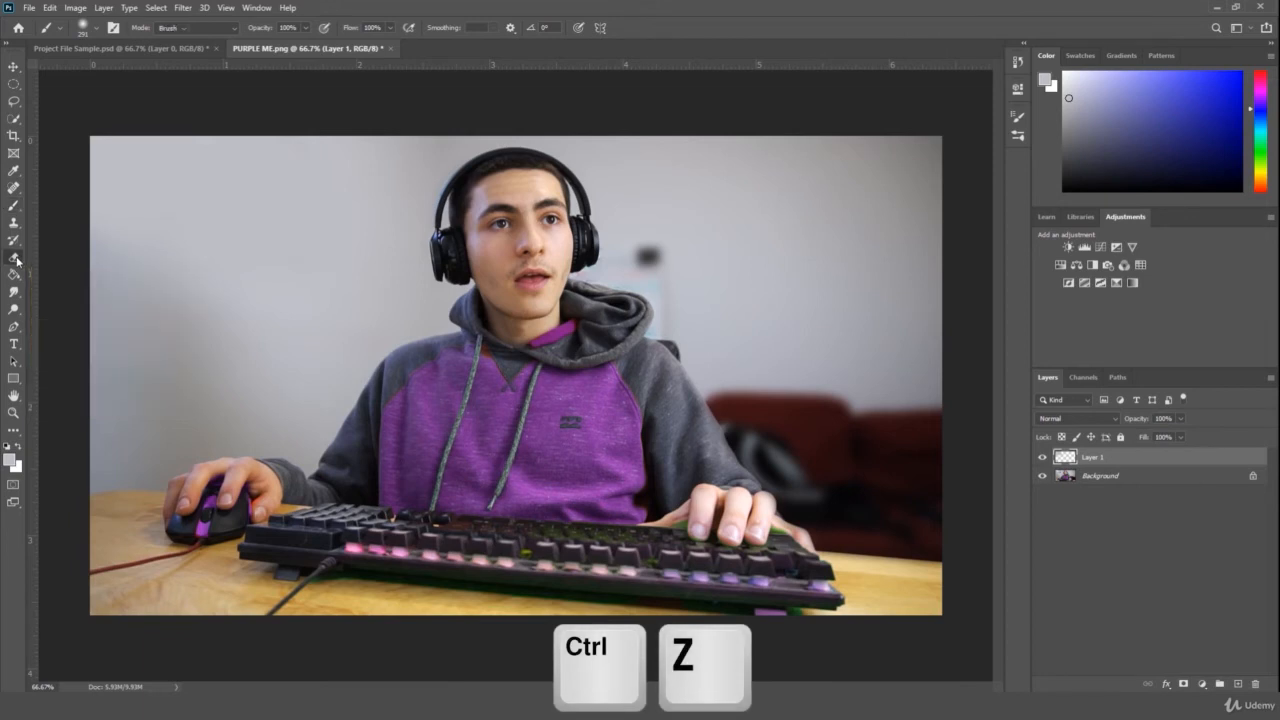
left_click(88, 30)
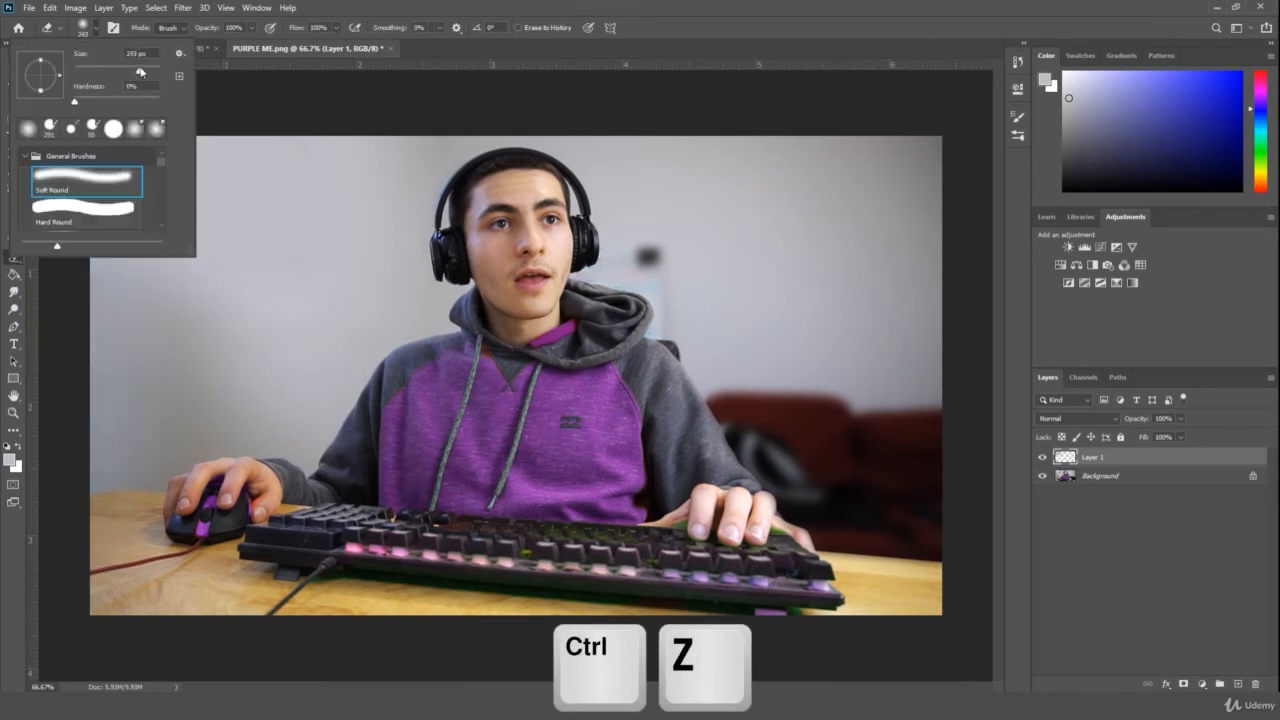
mouse_move(266, 162)
left_mouse_down()
mouse_move(248, 216)
mouse_move(277, 212)
mouse_move(299, 249)
mouse_move(306, 212)
mouse_move(249, 139)
mouse_move(181, 199)
mouse_move(95, 238)
mouse_move(100, 150)
left_mouse_up()
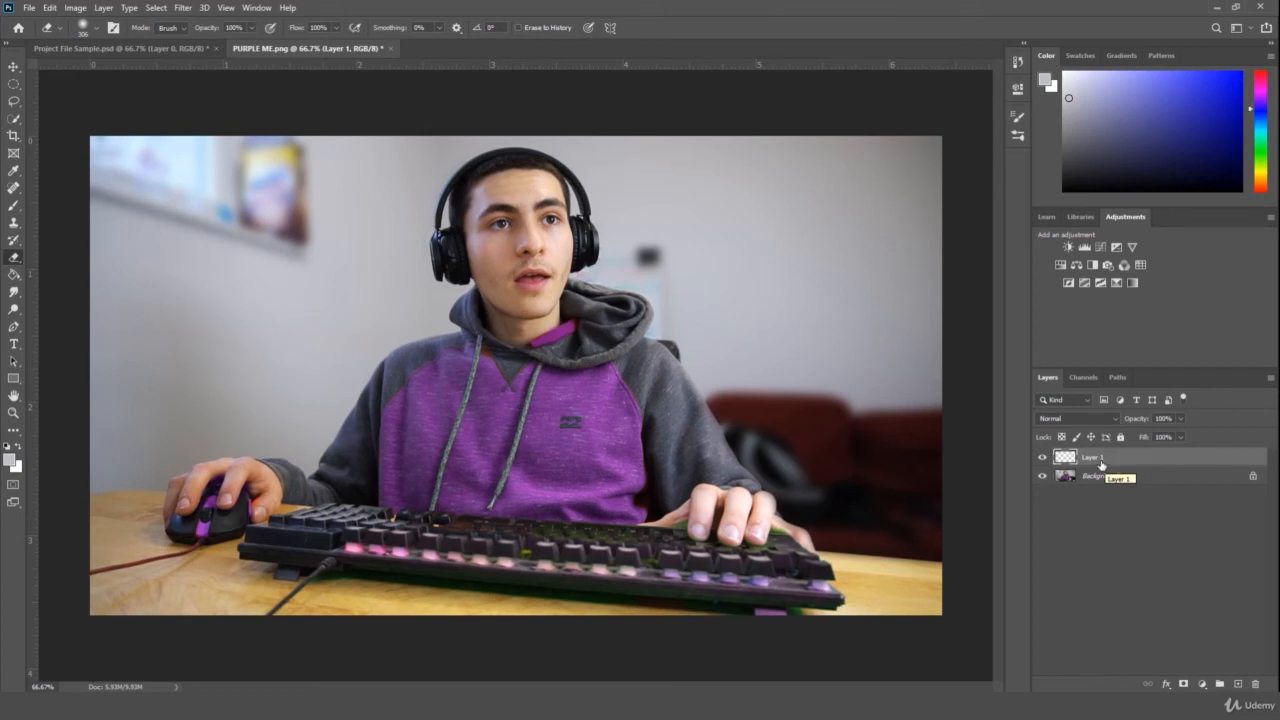
key("Delete")
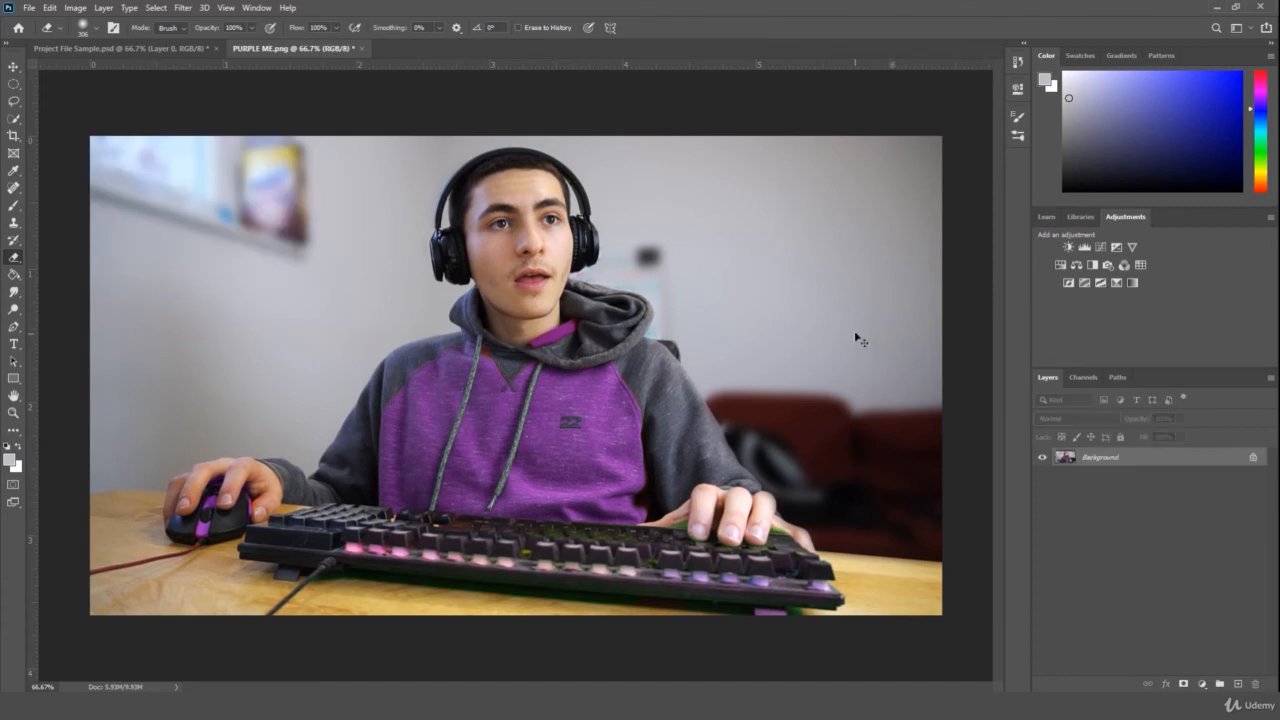
Step: Try the Eraser on the window and poster area of the locked Background layer, and undo the stroke
key("ctrl+z")
key("ctrl+z")
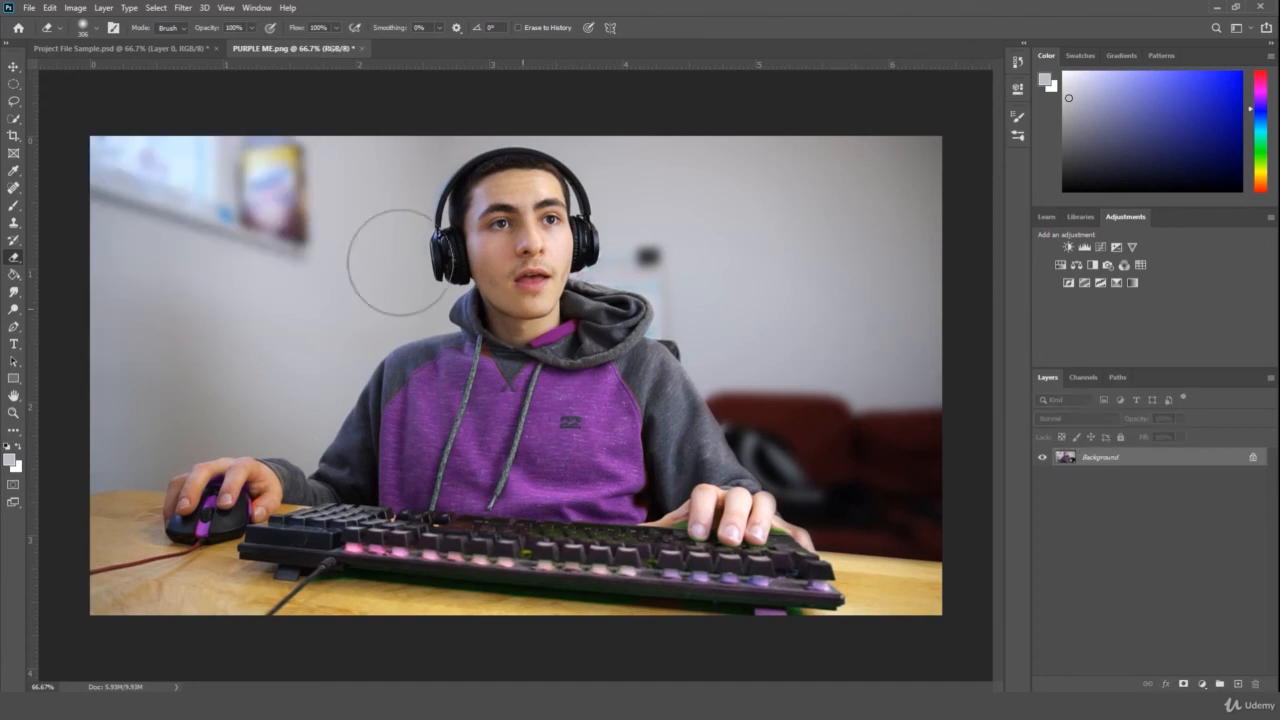
mouse_move(291, 166)
left_mouse_down()
mouse_move(280, 223)
mouse_move(171, 186)
left_mouse_up()
key("ctrl+z")
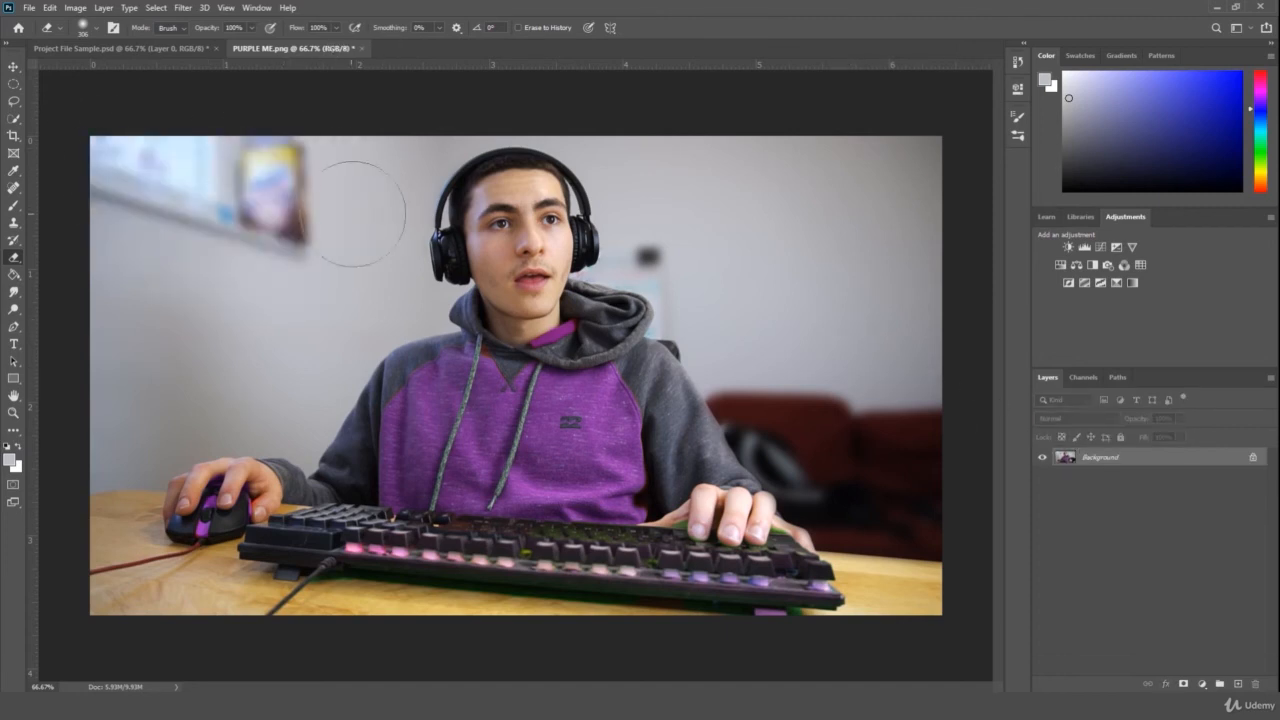
Step: Convert the locked Background into a regular layer, try erasing the window and poster area to transparency, and undo the erasing
double_click(1150, 464)
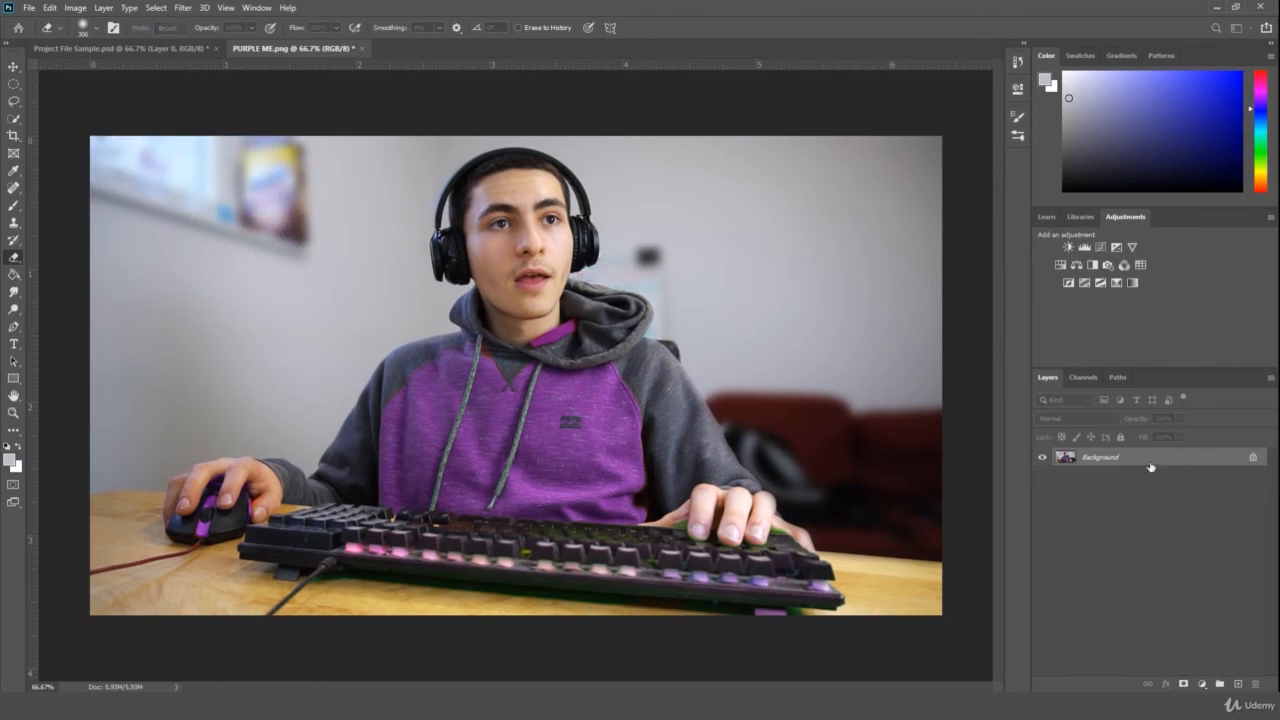
key("Return")
mouse_move(270, 184)
left_mouse_down()
mouse_move(280, 257)
mouse_move(117, 165)
left_mouse_up()
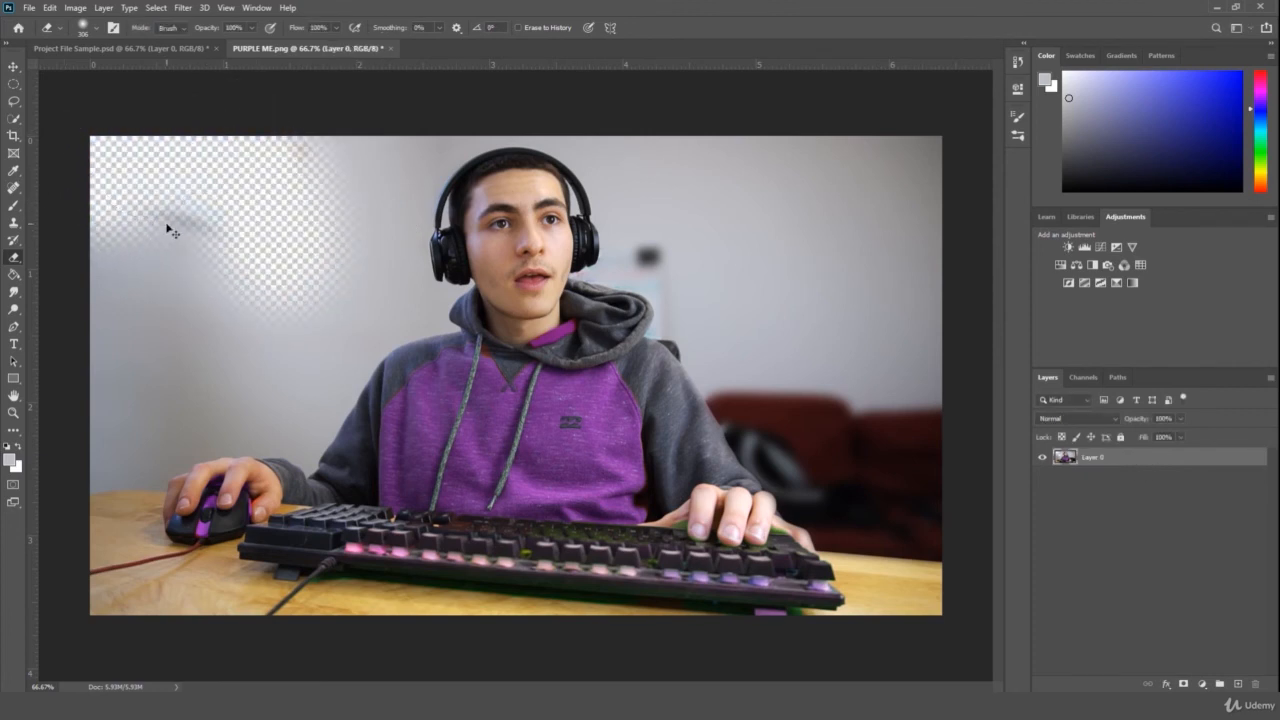
left_click_drag(216, 197, 216, 192)
key("ctrl+z")
key("ctrl+z")
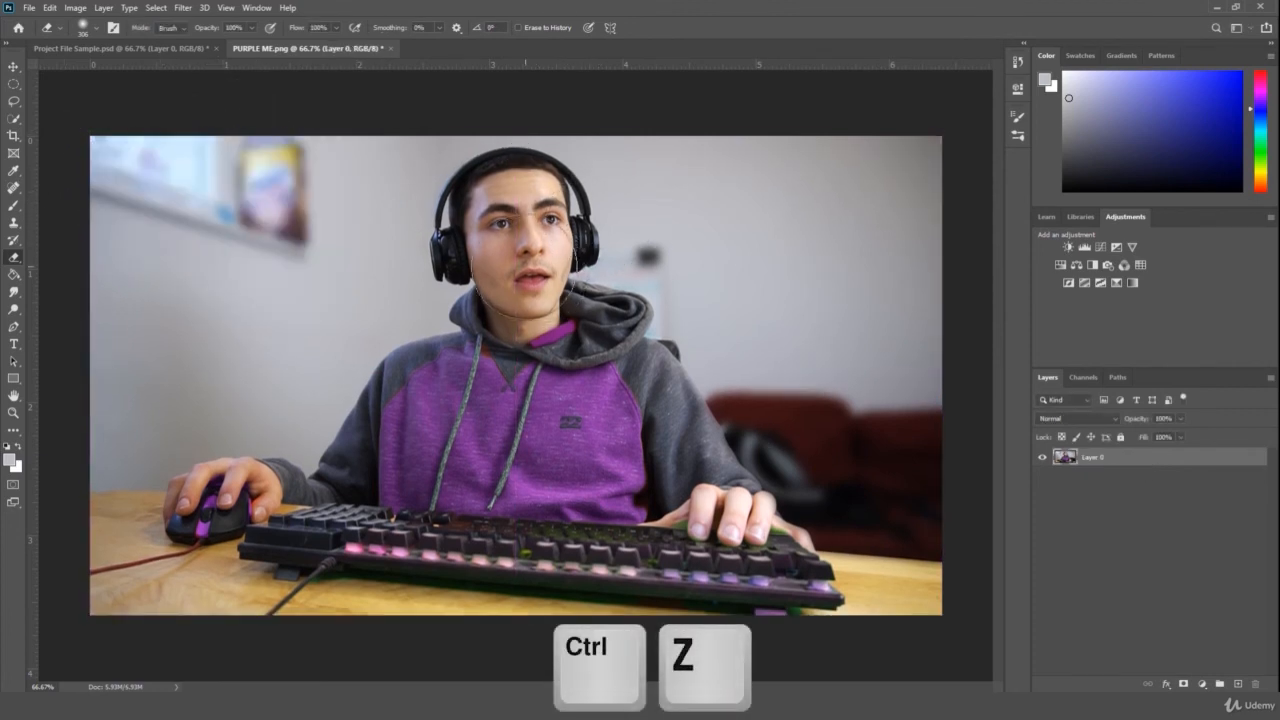
right_click(12, 259)
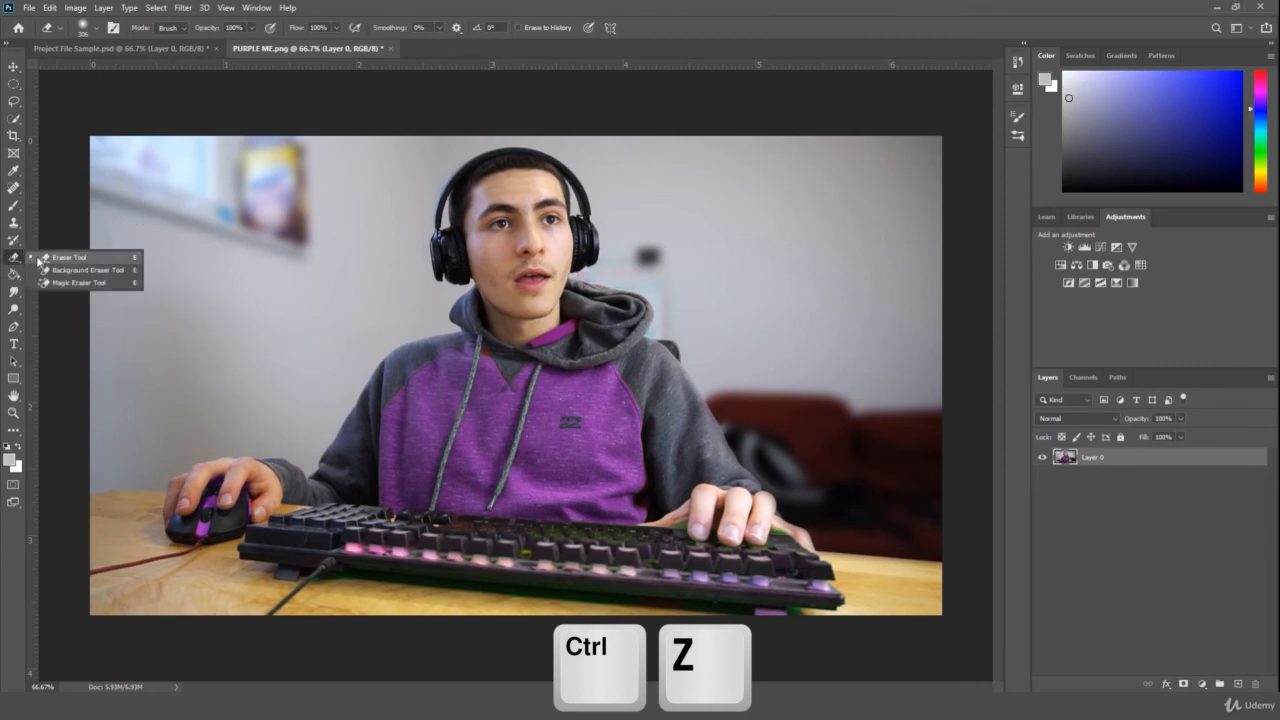
left_click(92, 256)
right_click(13, 205)
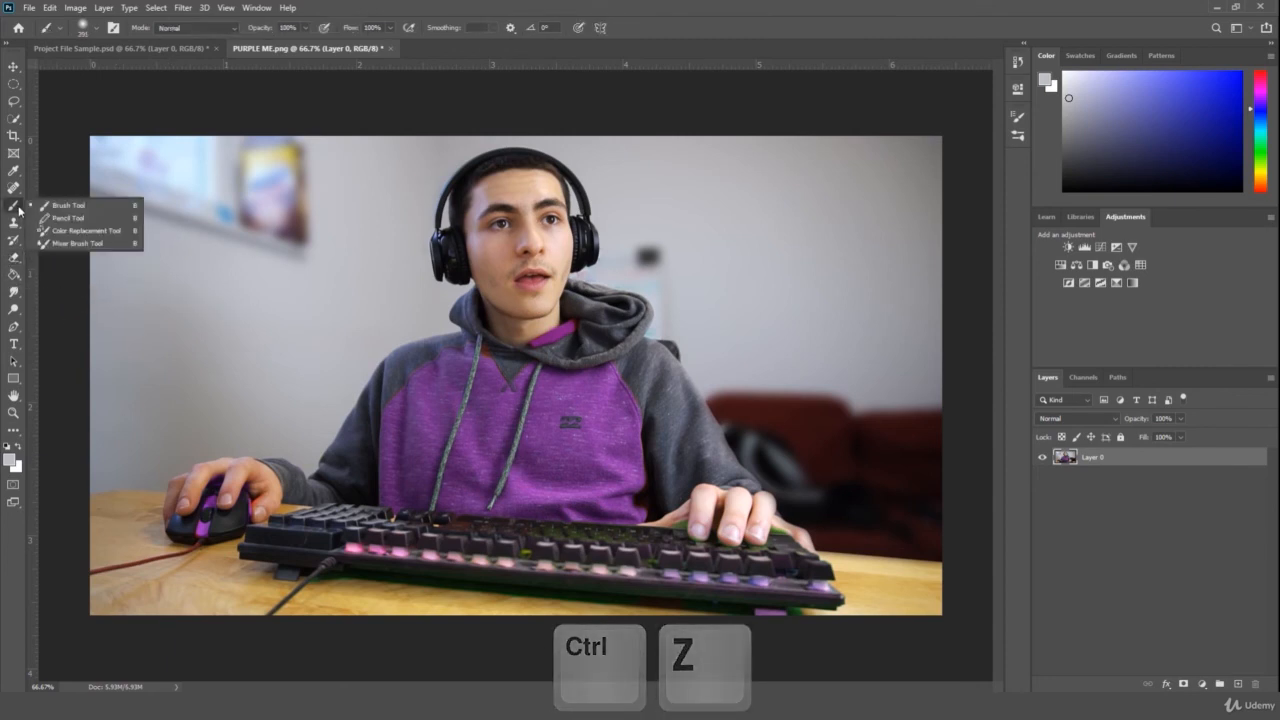
left_click(12, 68)
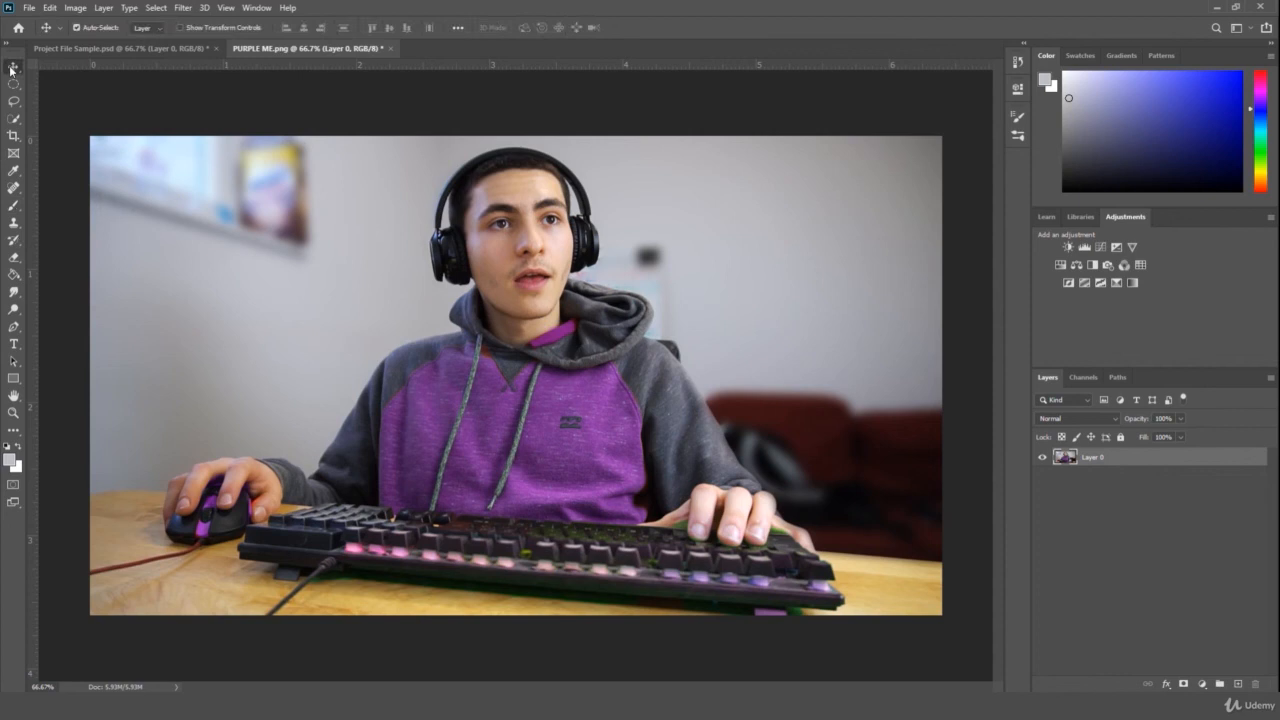
Step: Bring up the Project File Sample.psd document and set the Brush tool to the Hard Round preset at a smaller size
left_click(120, 48)
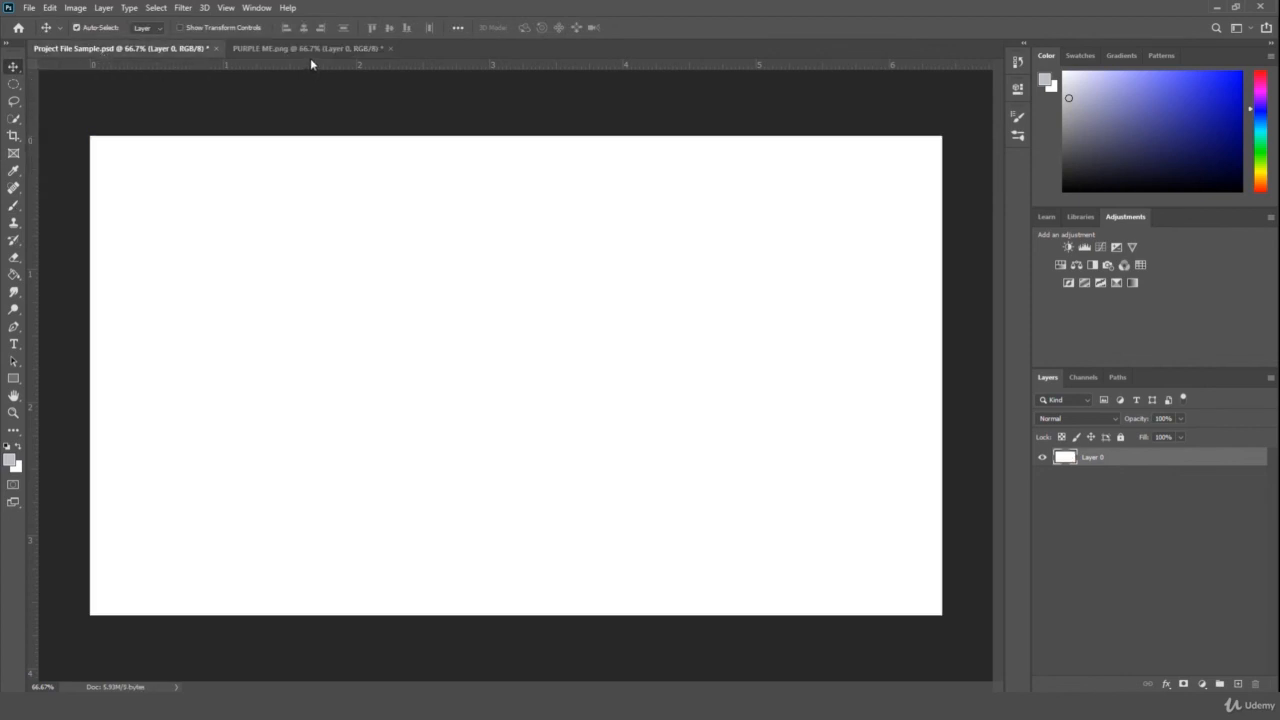
left_click(15, 208)
right_click(16, 209)
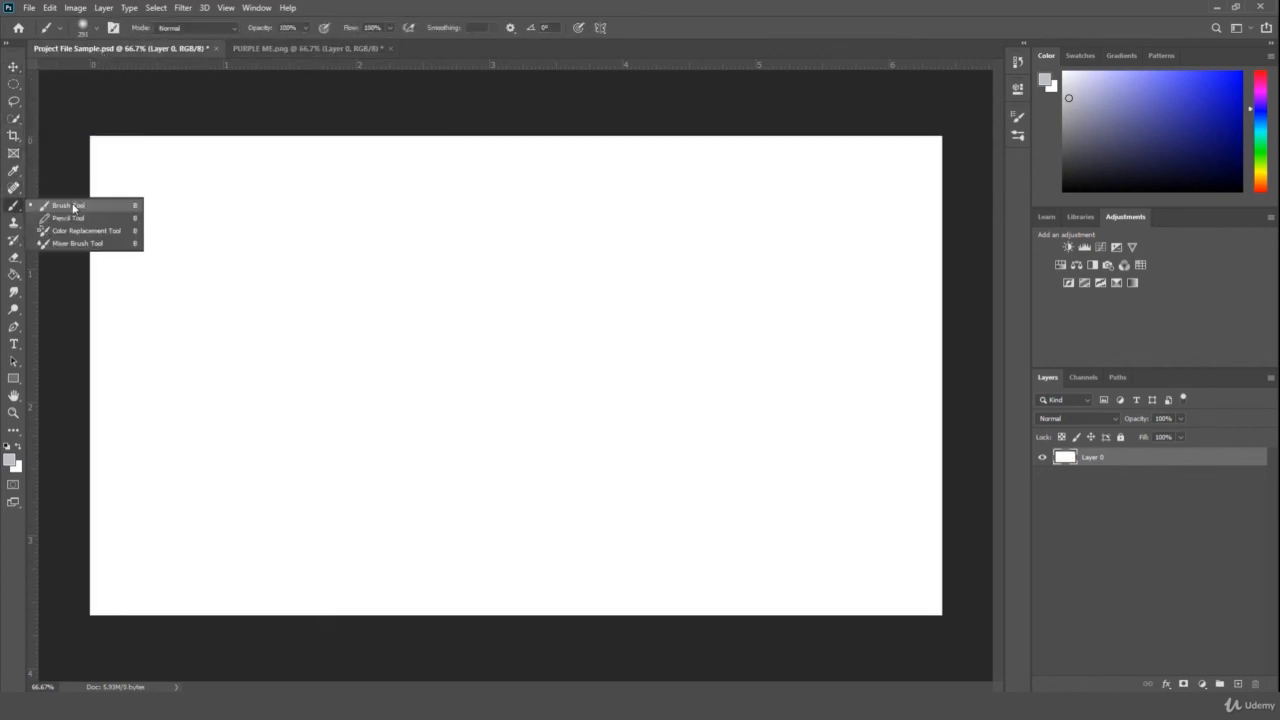
left_click(74, 207)
left_click(95, 32)
left_click(83, 205)
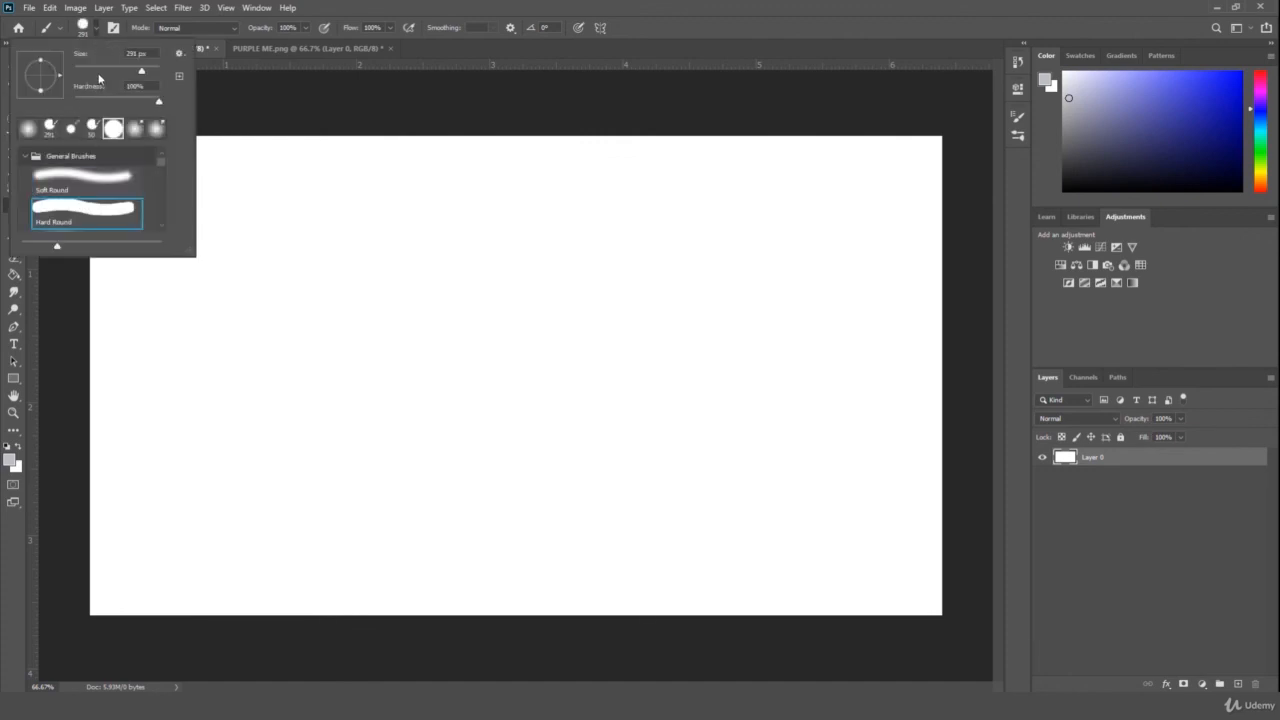
Step: Draw a trial letter J in light gray near the canvas's upper-left area and undo its strokes
left_click_drag(313, 203, 258, 293)
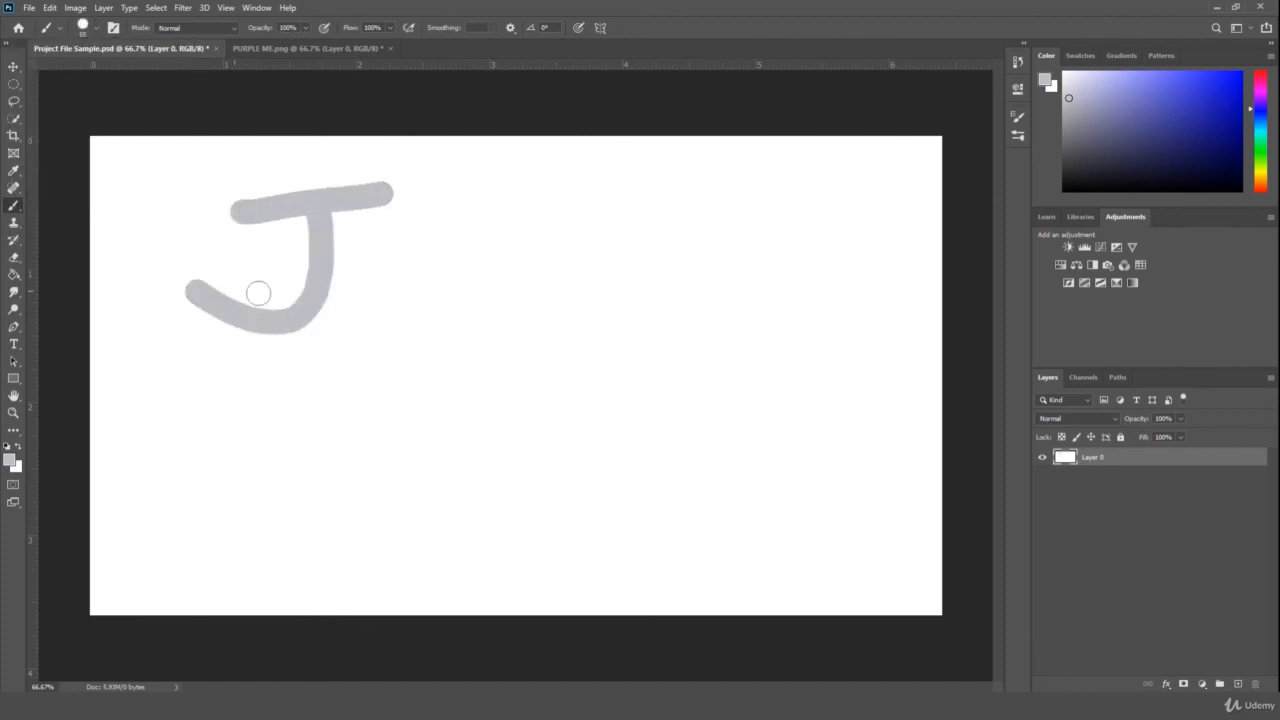
key("ctrl+z")
key("ctrl+z")
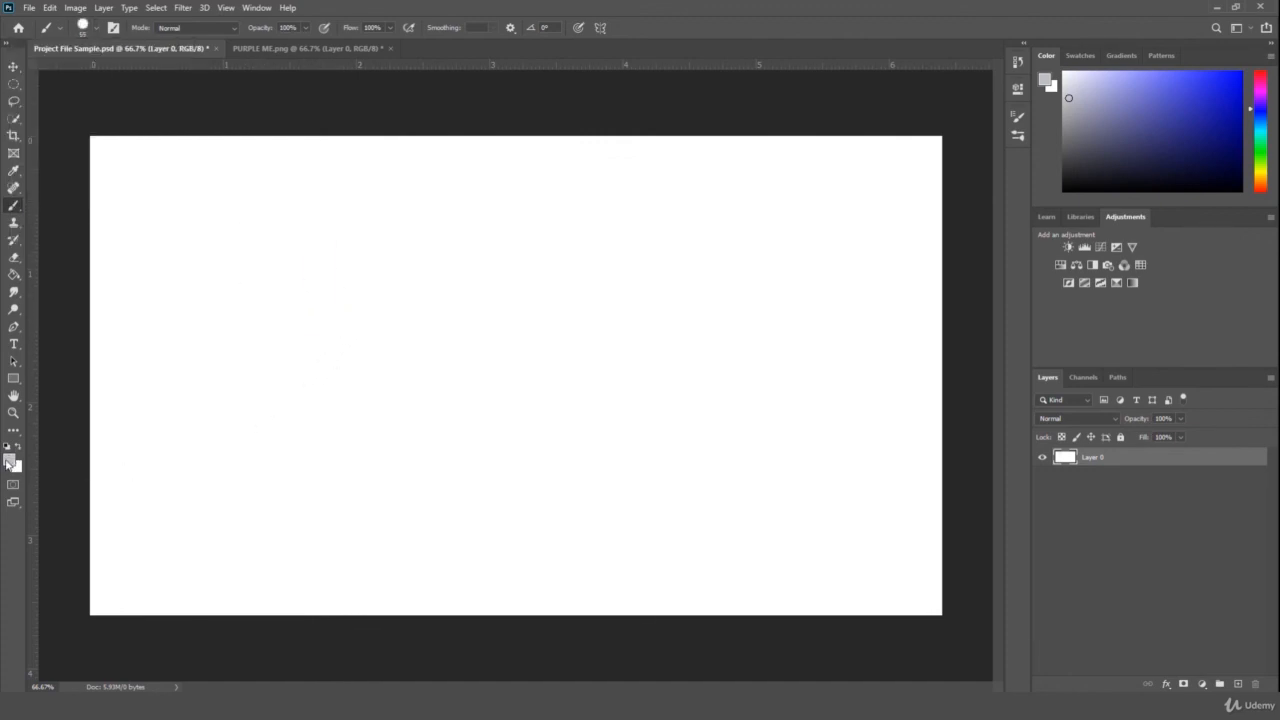
Step: Set the foreground colour to black and handwrite a full name in two lines across the canvas with the Brush tool
left_click(10, 460)
key("Return")
left_click_drag(176, 226, 328, 208)
mouse_move(250, 232)
left_mouse_down()
mouse_move(226, 347)
mouse_move(406, 289)
mouse_move(514, 209)
left_mouse_up()
left_click_drag(509, 311, 610, 355)
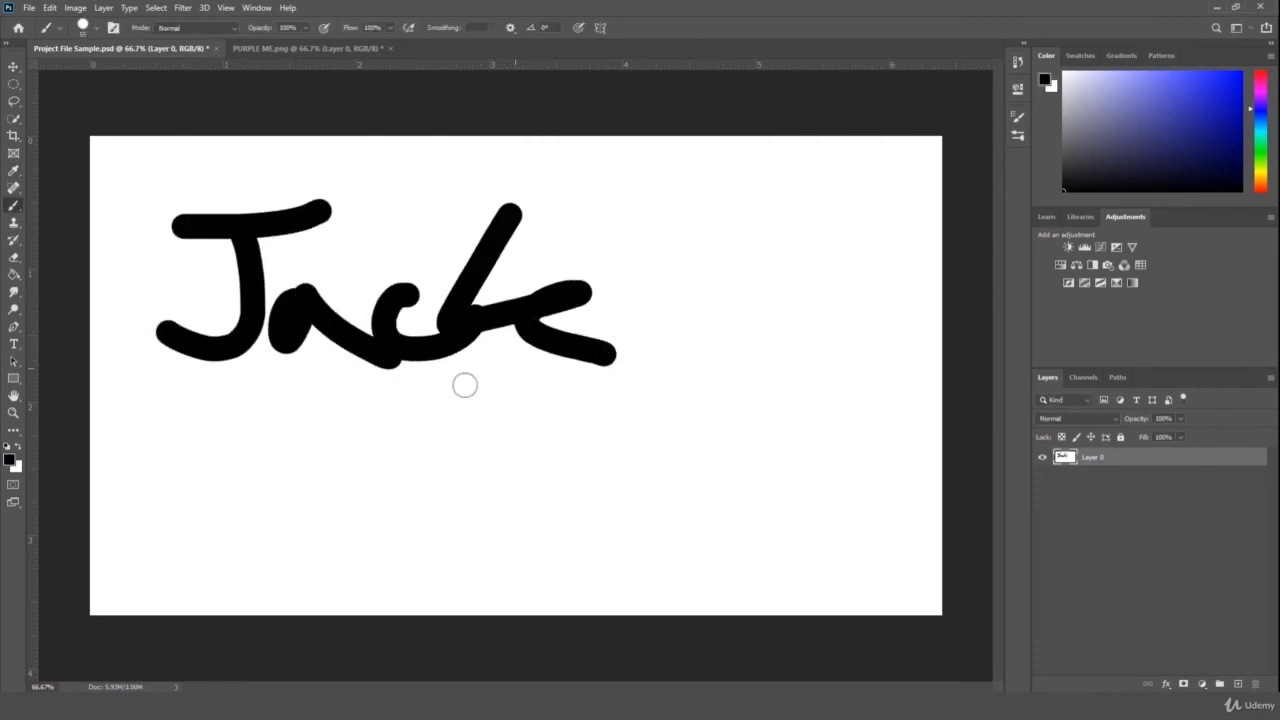
left_click_drag(398, 414, 370, 530)
left_click_drag(505, 455, 500, 462)
mouse_move(518, 400)
left_mouse_down()
mouse_move(526, 486)
mouse_move(730, 535)
left_mouse_up()
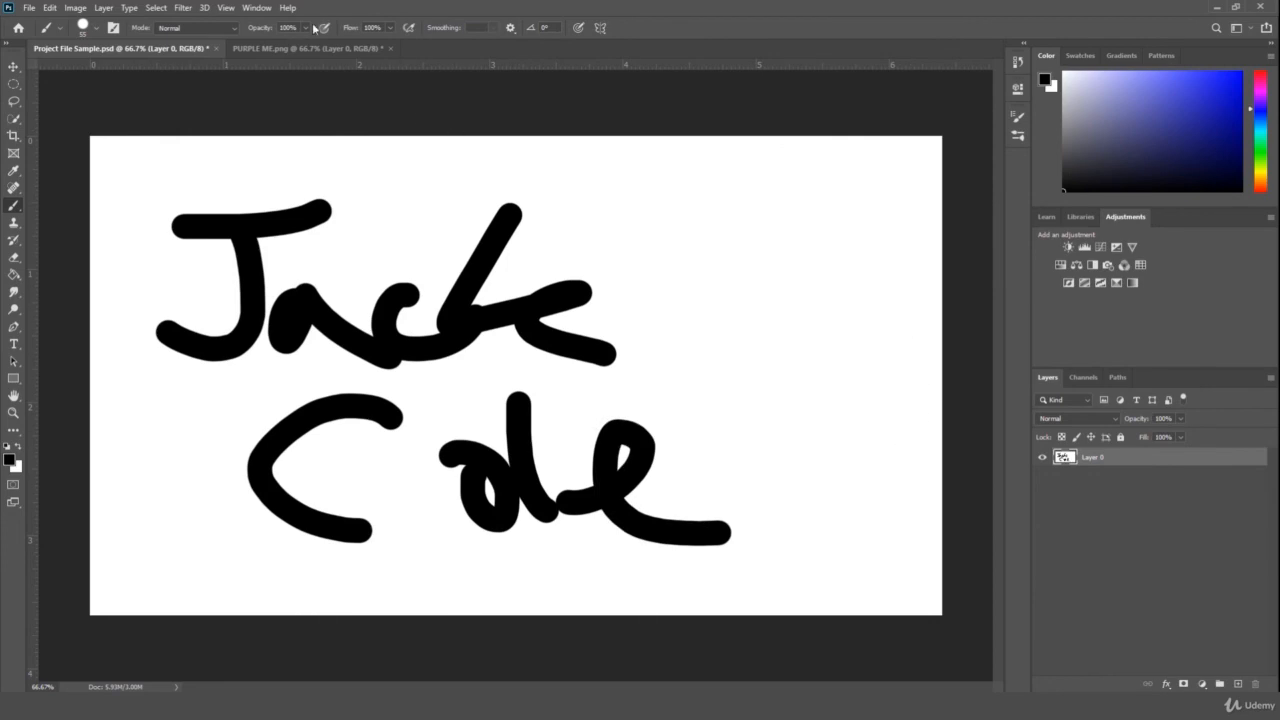